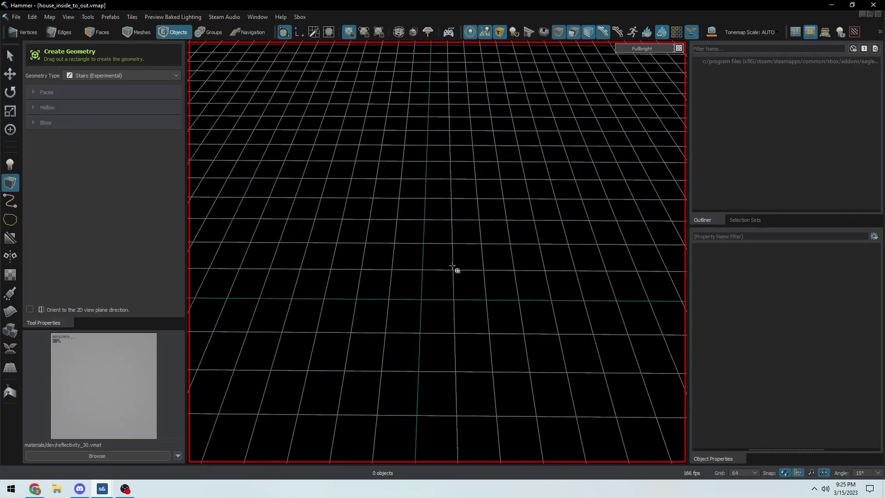
Step: Create a 256 x 256 x 128 block centred on the origin with a 128 grid, its faces pointing inward
{"action": "left_click", "coordinate": [98, 76]}
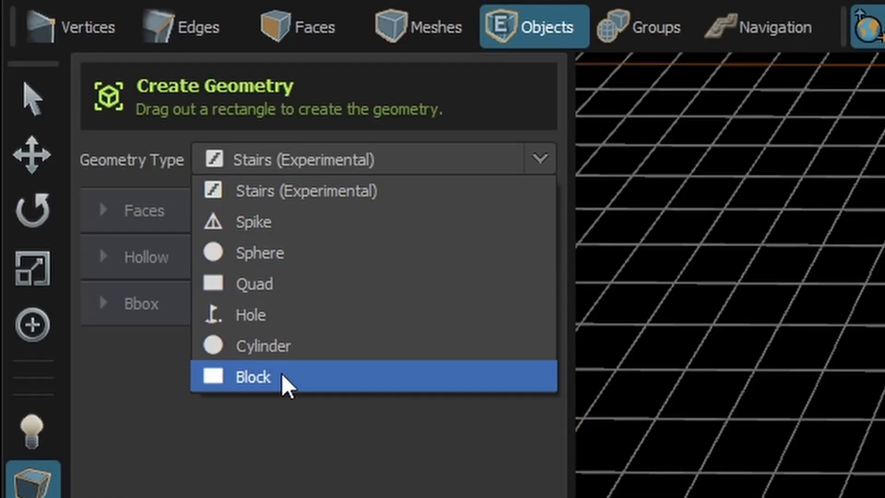
{"action": "left_click", "coordinate": [283, 377]}
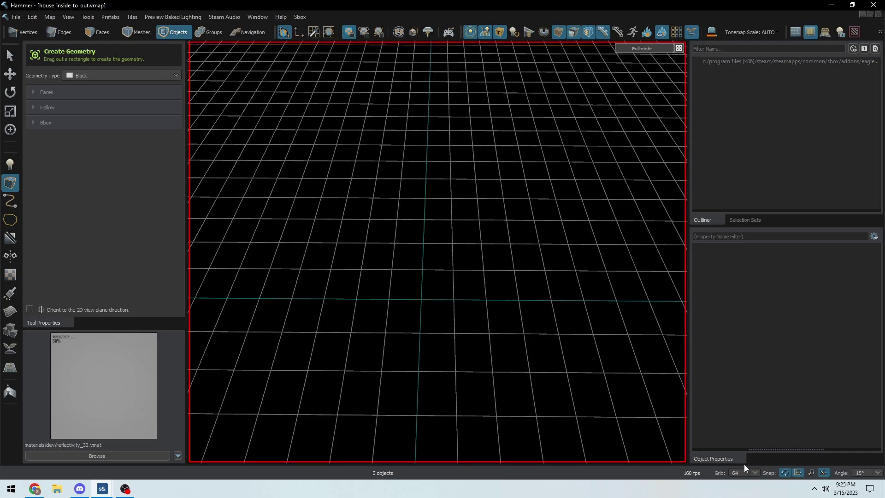
{"action": "left_click", "coordinate": [740, 472]}
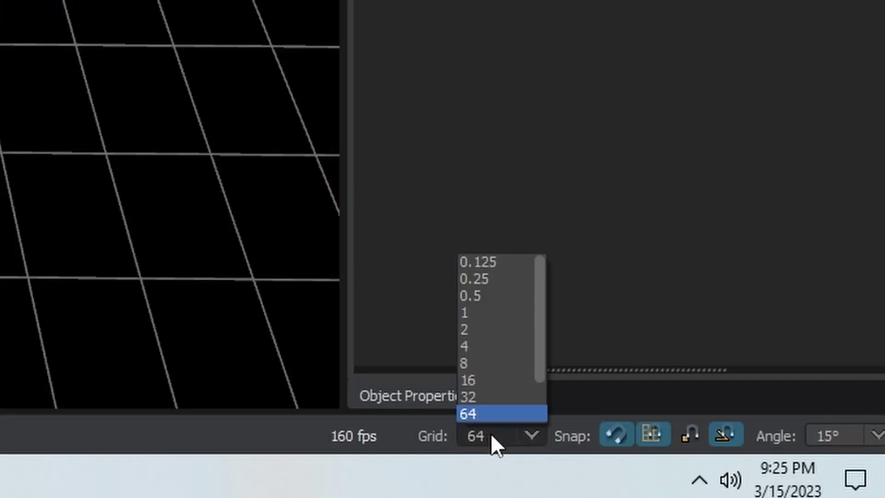
{"action": "left_click", "coordinate": [499, 397]}
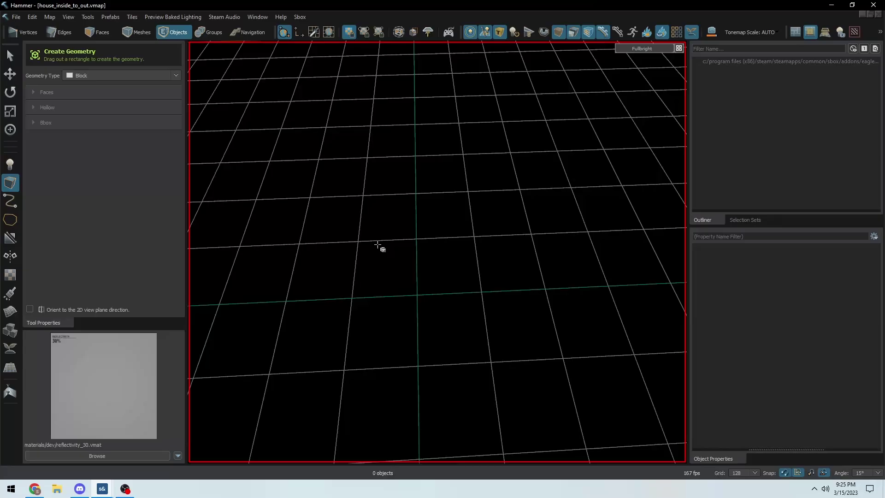
{"action": "left_click_drag", "start_coordinate": [492, 351], "coordinate": [493, 353]}
{"action": "right_click_drag", "start_coordinate": [493, 352], "coordinate": [428, 216]}
{"action": "key", "text": "Return"}
Step: Search the entities for "player" and place an info_player_start on the room floor at the origin
{"action": "key", "text": "shift+e"}
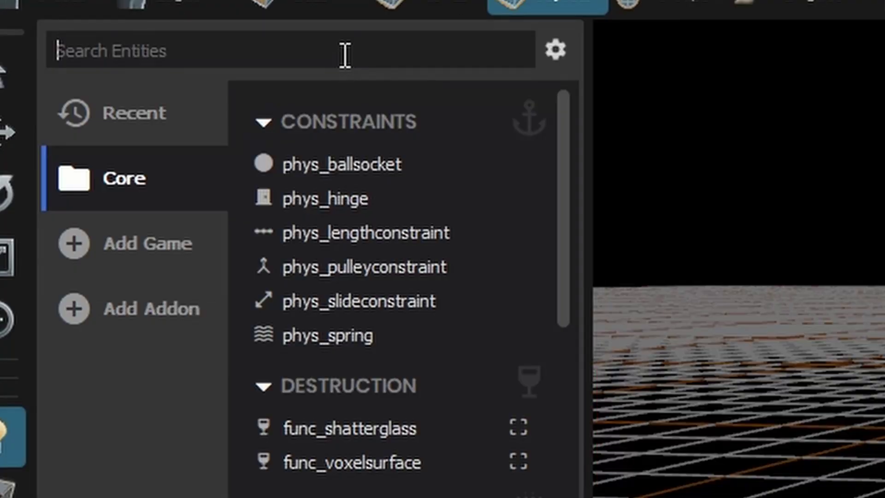
{"action": "type", "text": "player"}
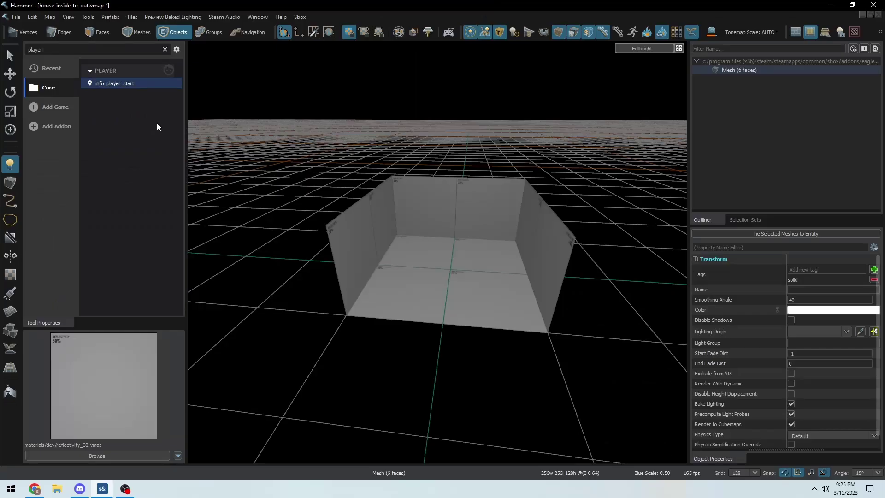
{"action": "left_click", "coordinate": [451, 269]}
{"action": "right_click_drag", "start_coordinate": [478, 282], "coordinate": [481, 286]}
{"action": "key", "text": "Escape"}
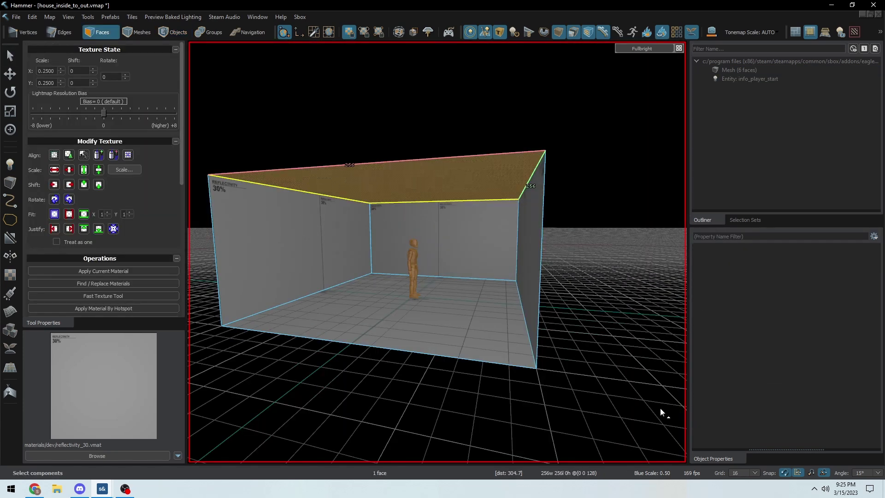
Step: Move the room's ceiling face to a height of 144 units using a 16 grid
{"action": "key", "text": "Up"}
{"action": "key", "text": "Up"}
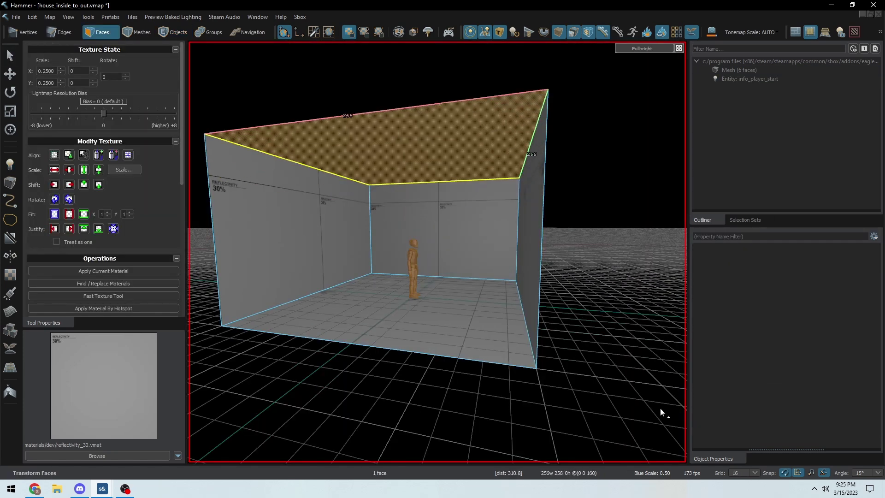
{"action": "key", "text": "2"}
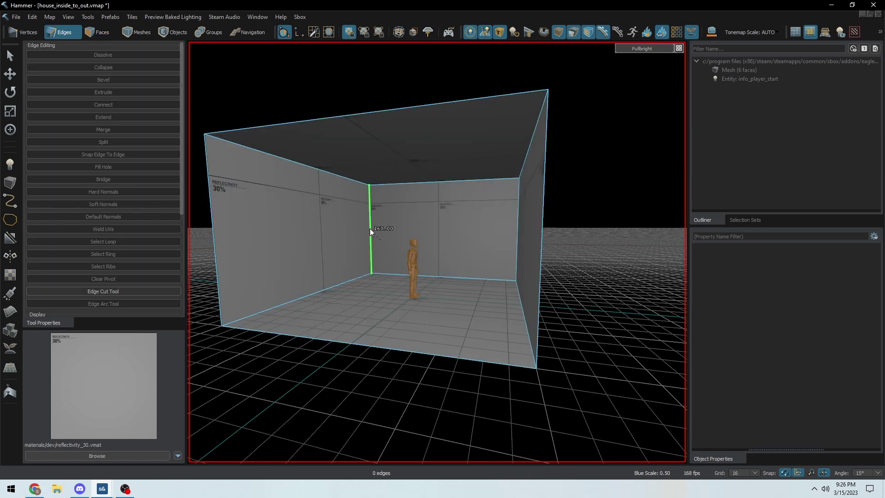
{"action": "key", "text": "3"}
{"action": "key", "text": "Down"}
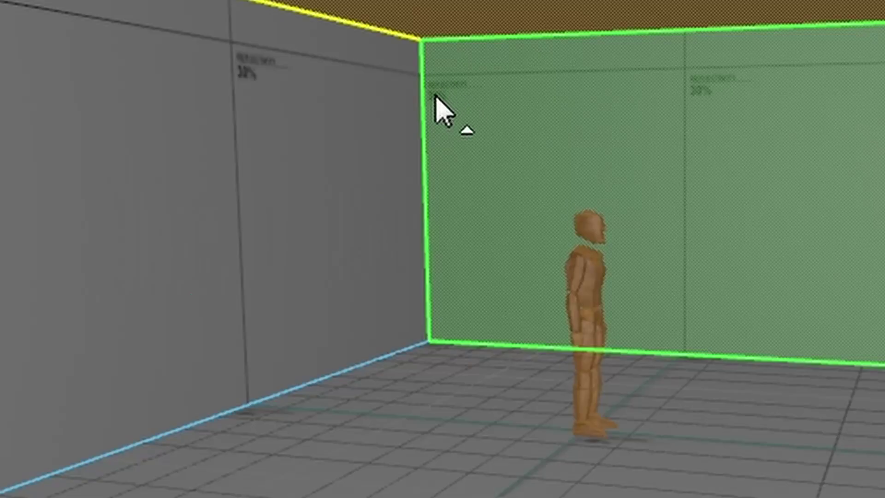
{"action": "key", "text": "2"}
Step: Set the grid to 4 and quad slice the wall behind the player start into four faces
{"action": "key", "text": "bracketleft"}
{"action": "key", "text": "bracketleft"}
{"action": "scroll", "coordinate": [513, 156], "scroll_direction": "up", "scroll_amount": 5}
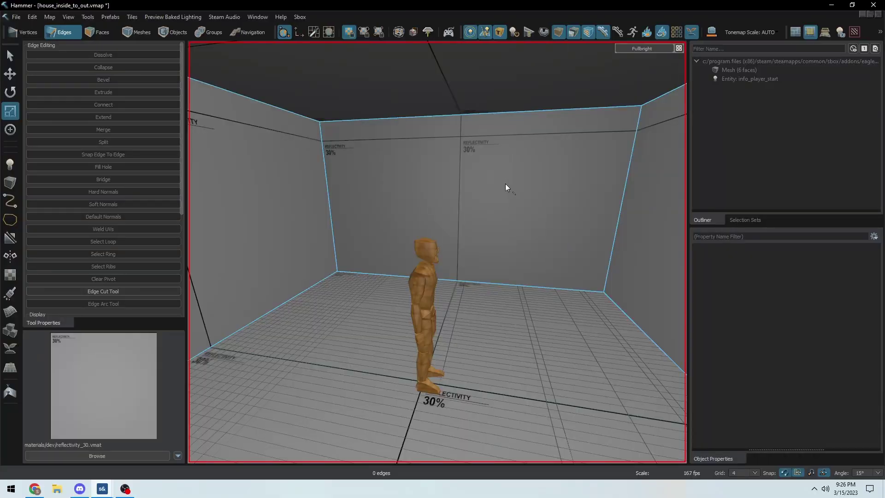
{"action": "key", "text": "c"}
{"action": "left_click", "coordinate": [505, 187]}
{"action": "scroll", "coordinate": [505, 187], "scroll_direction": "down", "scroll_amount": 2}
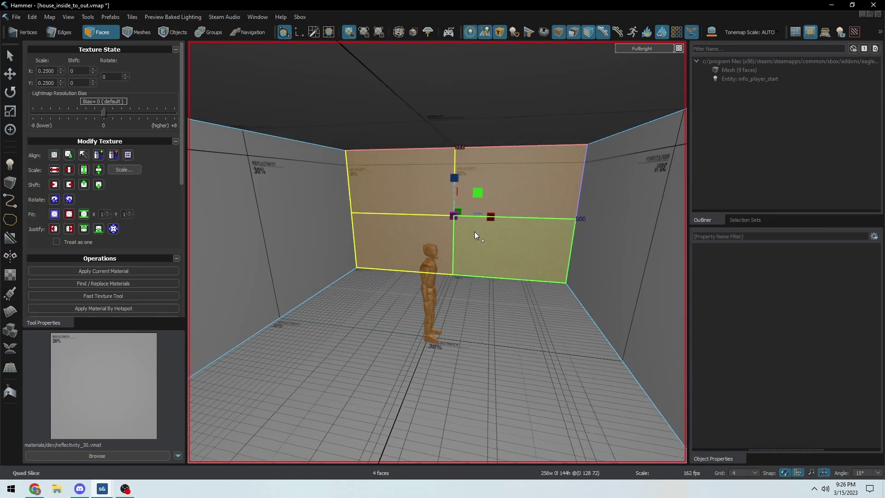
Step: Split the wall's vertical centre edge loop into two loops and scale them to a 56-unit doorway width
{"action": "key", "text": "2"}
{"action": "double_click", "coordinate": [455, 245]}
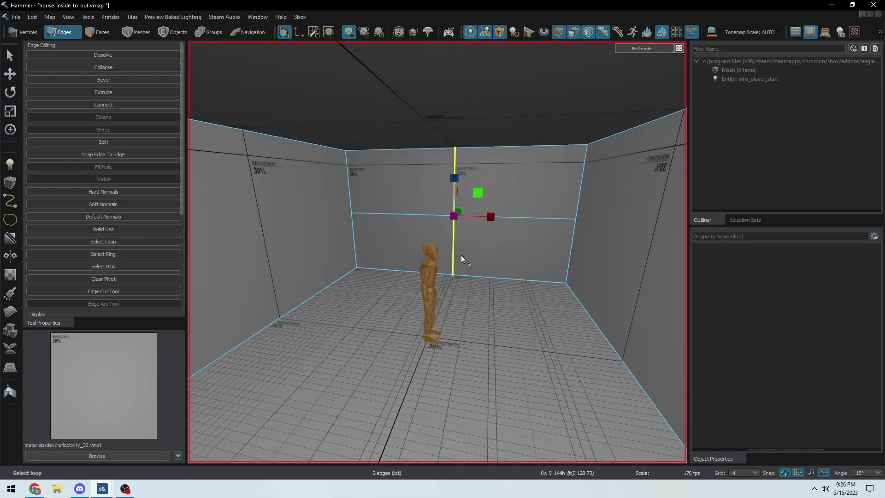
{"action": "left_click_drag", "start_coordinate": [490, 217], "coordinate": [520, 218], "text": "shift"}
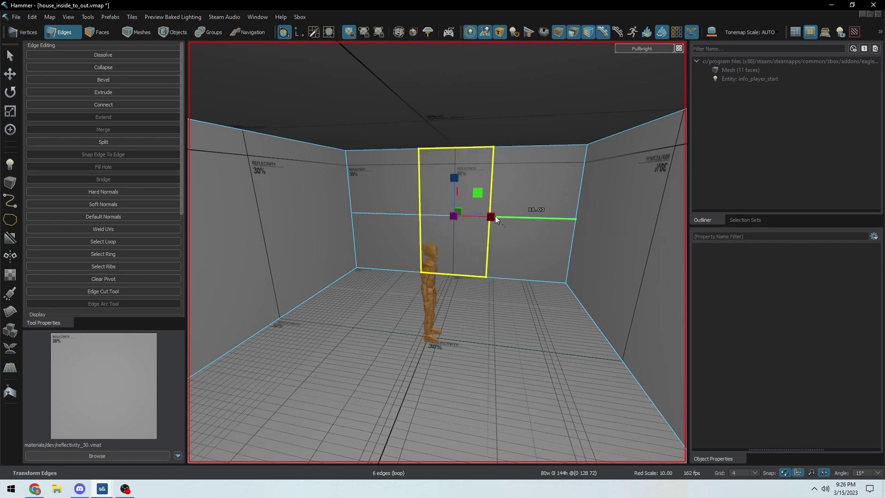
{"action": "mouse_move", "coordinate": [490, 217]}
{"action": "left_mouse_down"}
{"action": "mouse_move", "coordinate": [471, 219]}
{"action": "mouse_move", "coordinate": [479, 218]}
{"action": "left_mouse_up"}
{"action": "scroll", "coordinate": [480, 219], "scroll_direction": "up", "scroll_amount": 3}
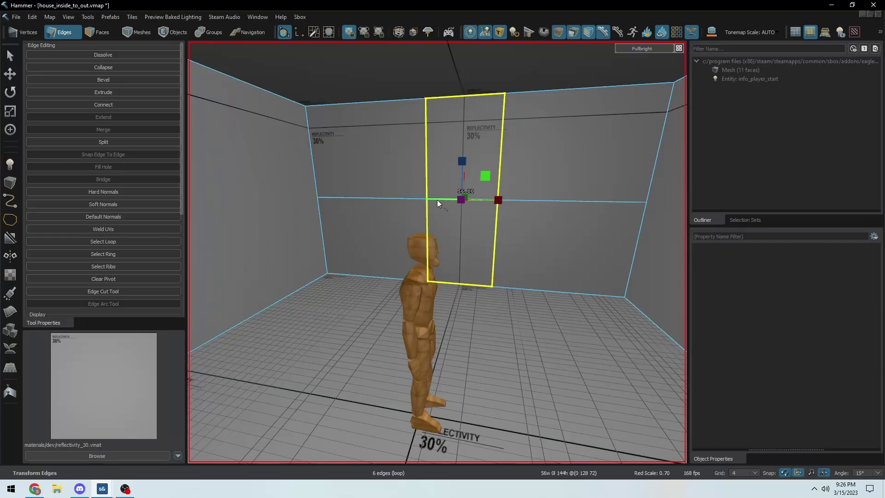
Step: Move the wall's horizontal edge loop to a height of 112 and extrude the doorway face outward by 8 units
{"action": "double_click", "coordinate": [437, 200]}
{"action": "key", "text": "w"}
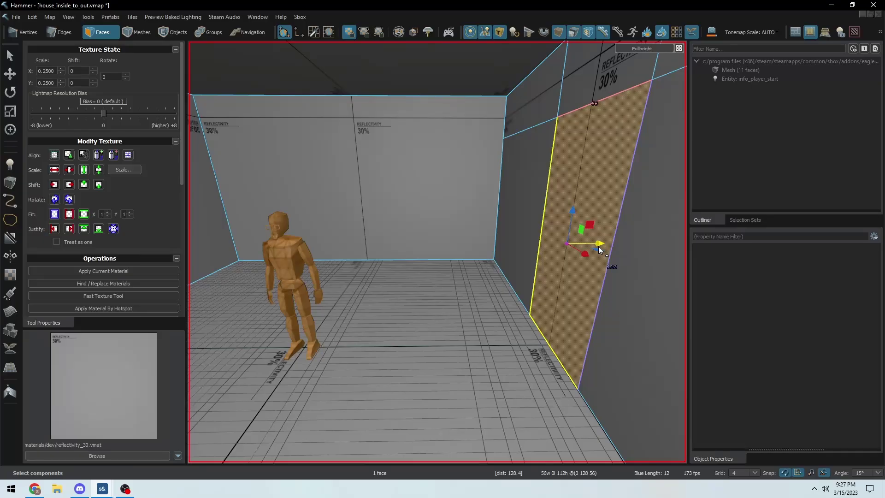
{"action": "left_click_drag", "start_coordinate": [598, 246], "coordinate": [609, 245], "text": "shift"}
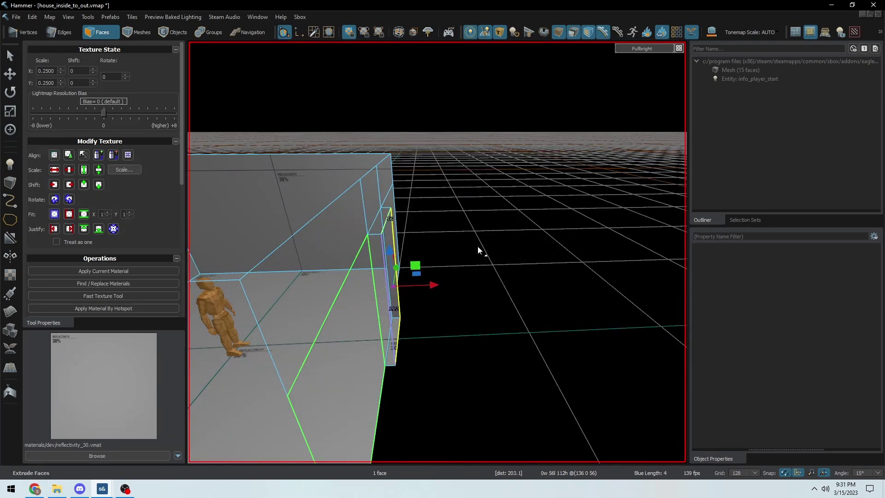
Step: Extrude the doorway end face 256 units and extrude the passage's side faces outward to form a 256 x 256 second room
{"action": "scroll", "coordinate": [477, 246], "scroll_direction": "down", "scroll_amount": 5}
{"action": "key", "text": "bracketright"}
{"action": "key", "text": "shift+Right"}
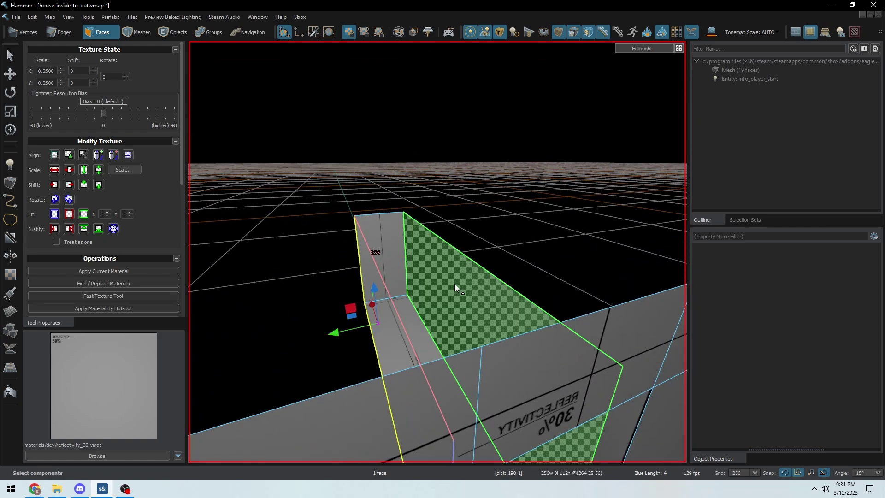
{"action": "key", "text": "r"}
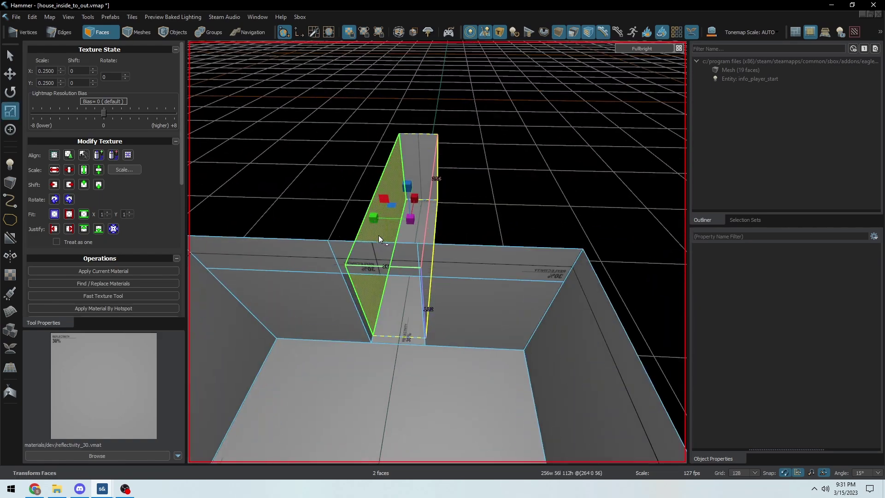
{"action": "left_click_drag", "start_coordinate": [321, 222], "coordinate": [234, 212]}
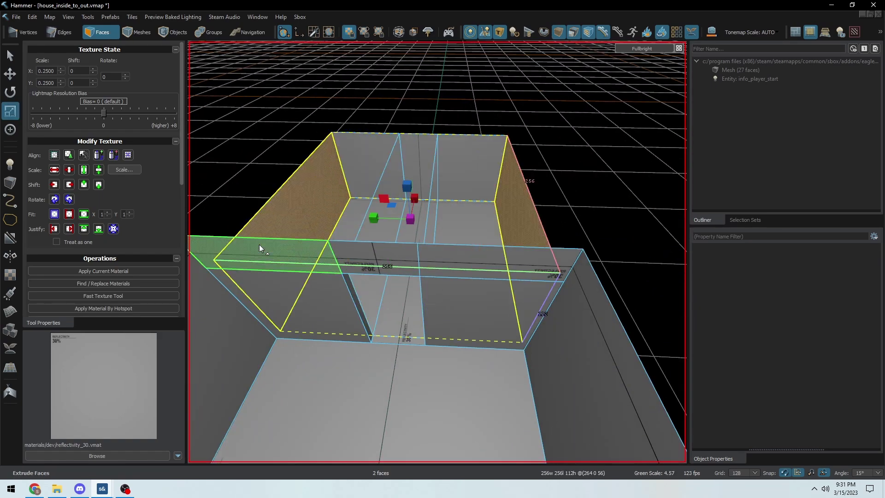
Step: Extrude the second room's three ceiling faces upward using a smaller grid
{"action": "right_click_drag", "start_coordinate": [259, 244], "coordinate": [437, 251]}
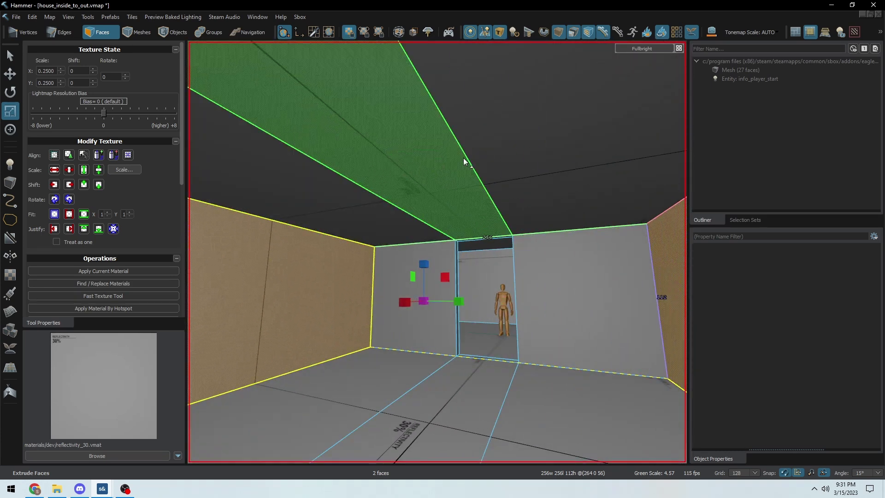
{"action": "left_click", "coordinate": [351, 170]}
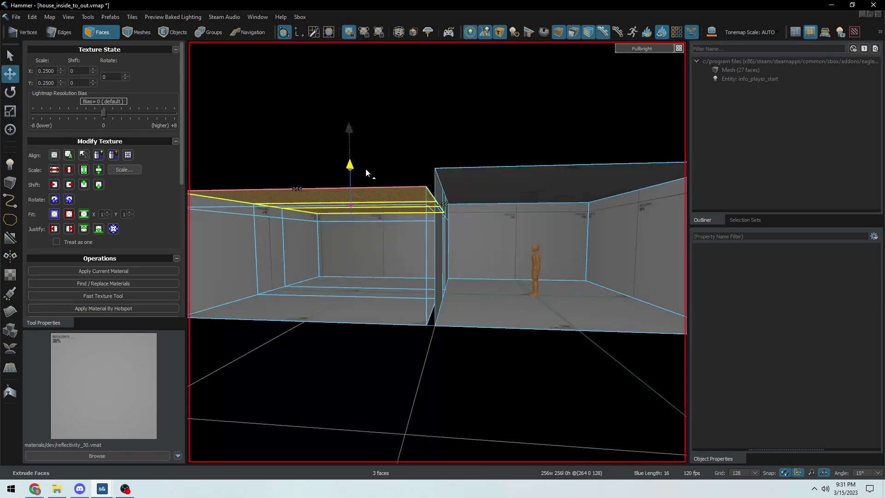
{"action": "key", "text": "bracketleft"}
{"action": "key", "text": "bracketleft"}
{"action": "left_click_drag", "start_coordinate": [366, 170], "coordinate": [366, 195], "text": "shift"}
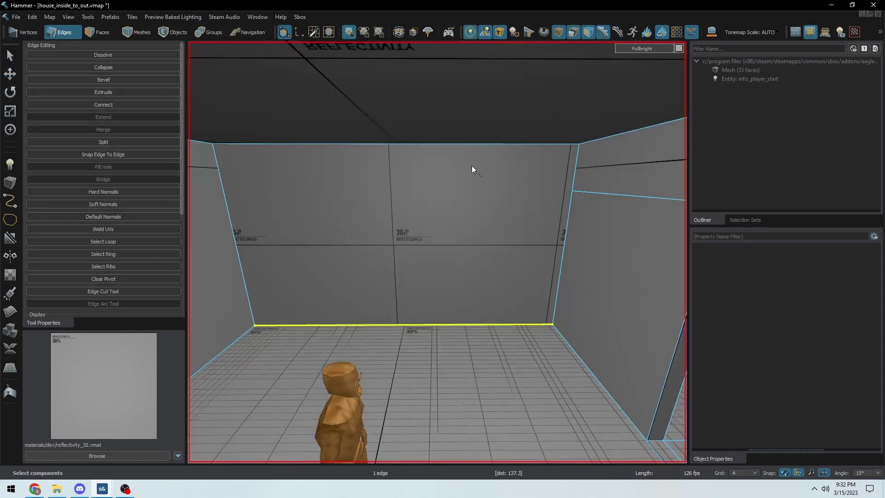
Step: Connect the first room's uncut wall with a vertical centre edge and bevel it into two edges 56 units apart
{"action": "key", "text": "v"}
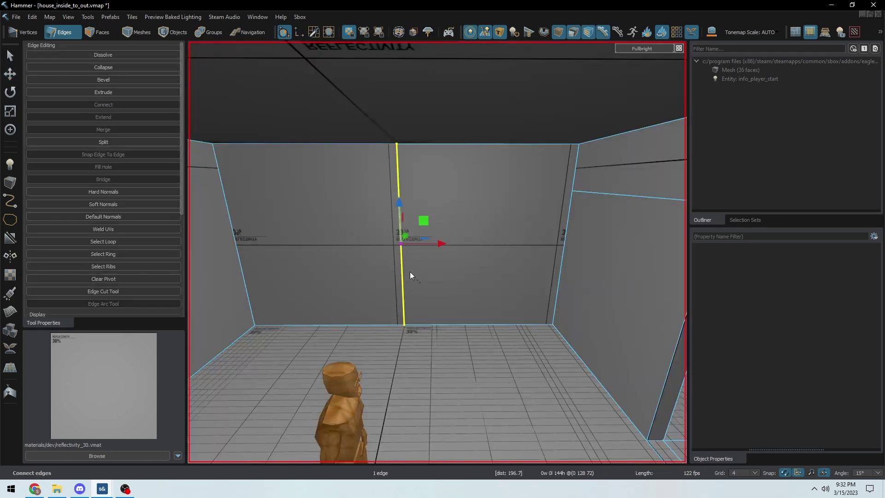
{"action": "key", "text": "b"}
{"action": "key", "text": "r"}
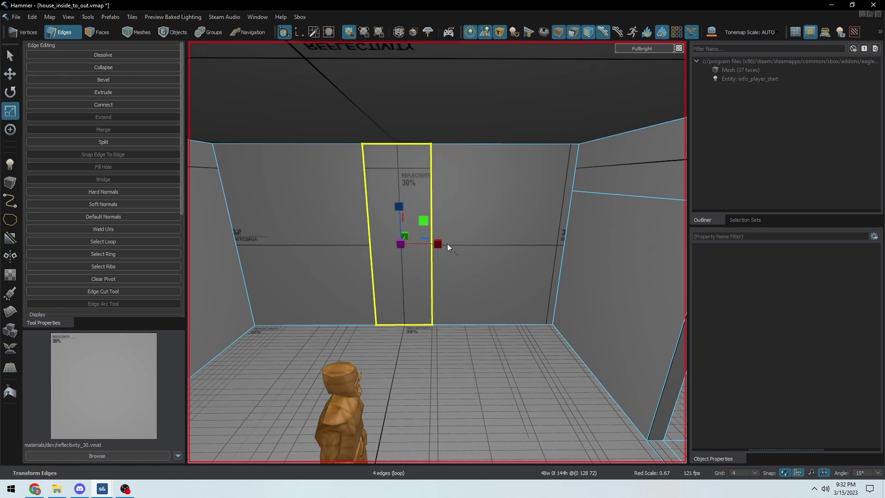
Step: Cut the wall's three faces horizontally at a height of 112 with the clipping tool, keeping both sides
{"action": "key", "text": "3"}
{"action": "left_click", "coordinate": [328, 192], "text": "shift"}
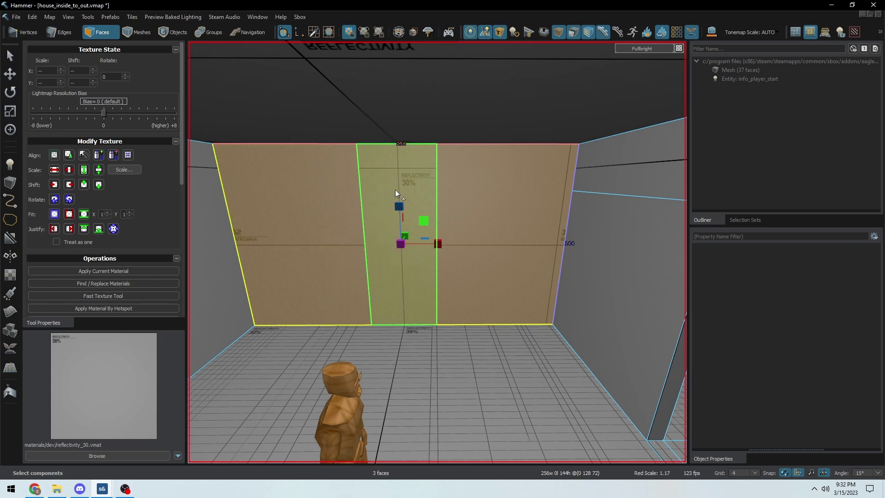
{"action": "left_click", "coordinate": [500, 198], "text": "shift"}
{"action": "key", "text": "shift+x"}
{"action": "left_click_drag", "start_coordinate": [509, 191], "coordinate": [468, 192]}
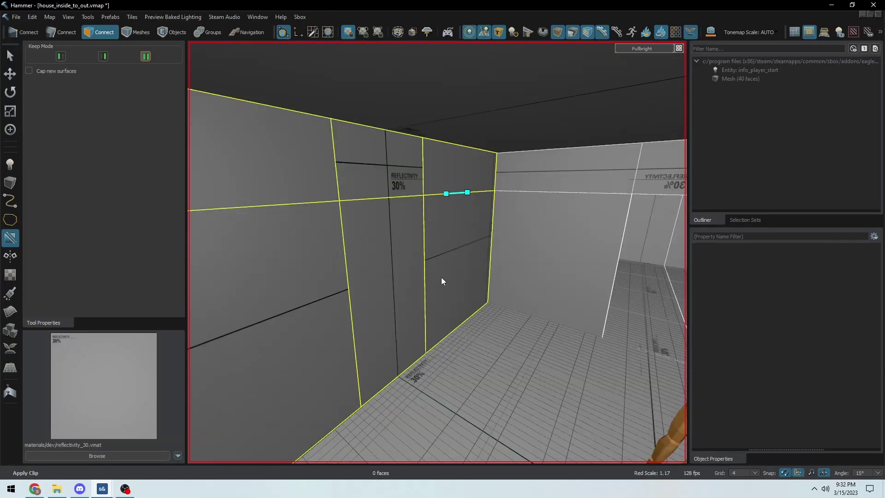
{"action": "key", "text": "Return"}
Step: Extrude the new doorway face outward by 8 units and by a further 128 units to start a third room
{"action": "left_click", "coordinate": [391, 297]}
{"action": "mouse_move", "coordinate": [391, 297]}
{"action": "right_mouse_down"}
{"action": "mouse_move", "coordinate": [437, 251]}
{"action": "mouse_move", "coordinate": [400, 287]}
{"action": "right_mouse_up"}
{"action": "key", "text": "w"}
{"action": "key", "text": "bracketright"}
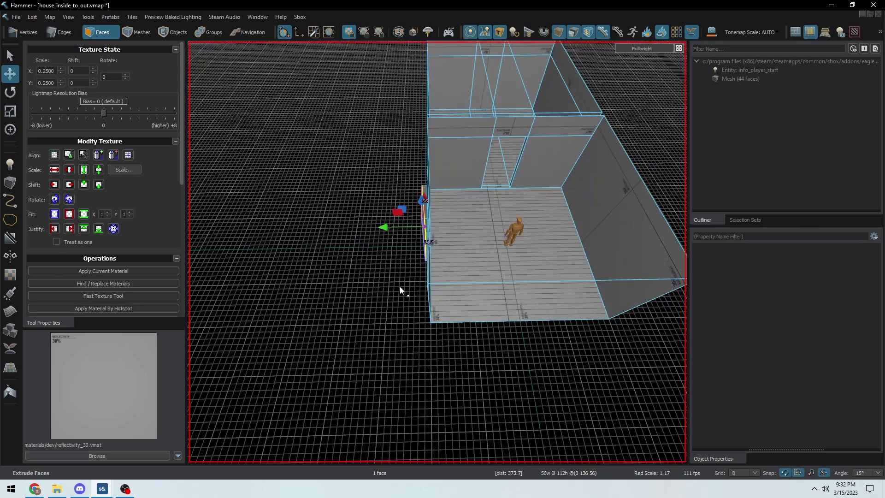
{"action": "key", "text": "bracketright"}
{"action": "key", "text": "bracketright"}
{"action": "key", "text": "bracketright"}
{"action": "key", "text": "bracketright"}
{"action": "key", "text": "ctrl+e"}
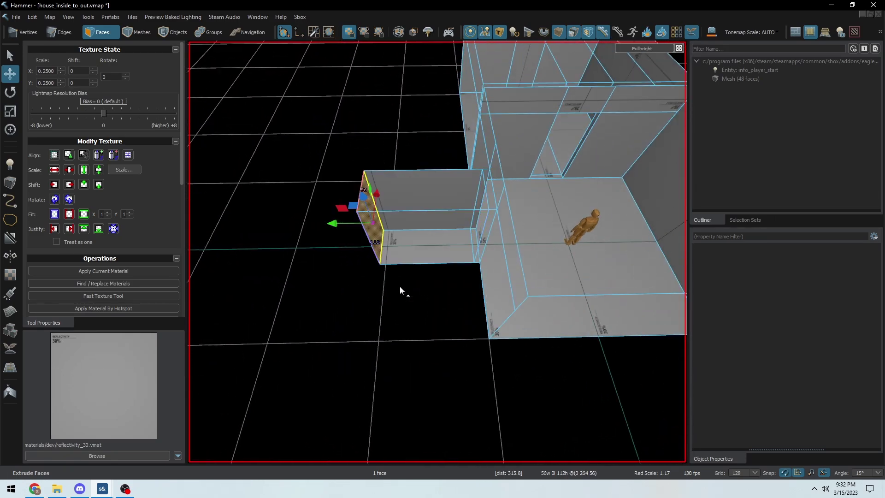
Step: Extrude the new passage's two side faces outward to make the third room 256 units wide
{"action": "right_click_drag", "start_coordinate": [400, 287], "coordinate": [505, 270]}
{"action": "key", "text": "r"}
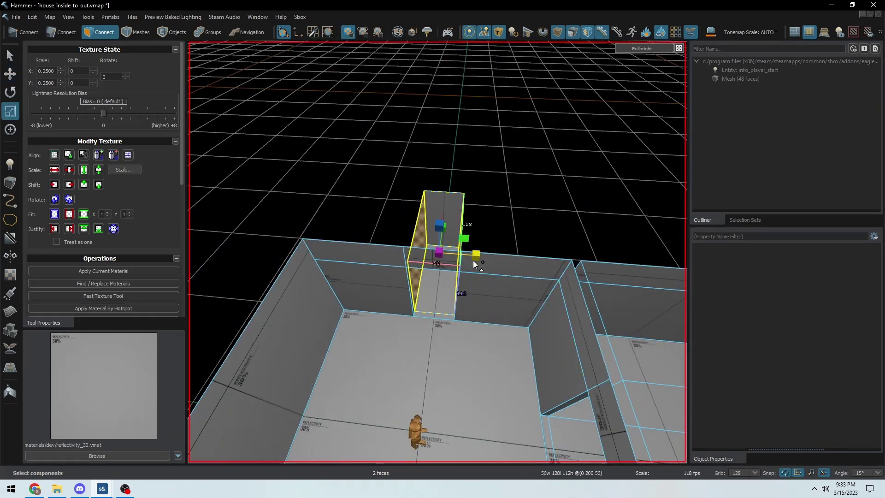
{"action": "left_click_drag", "start_coordinate": [476, 255], "coordinate": [613, 264], "text": "shift"}
{"action": "right_click_drag", "start_coordinate": [432, 243], "coordinate": [440, 234]}
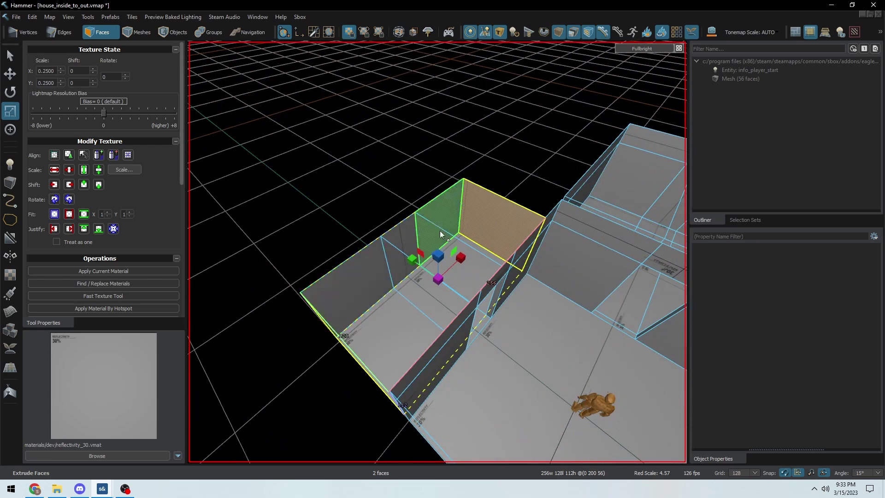
Step: Lengthen the third room to 248 units and extrude its three ceiling faces up to a height of 144
{"action": "left_click", "coordinate": [385, 258], "text": "ctrl"}
{"action": "right_click_drag", "start_coordinate": [384, 258], "coordinate": [435, 213]}
{"action": "key", "text": "w"}
{"action": "key", "text": "bracketleft"}
{"action": "key", "text": "bracketleft"}
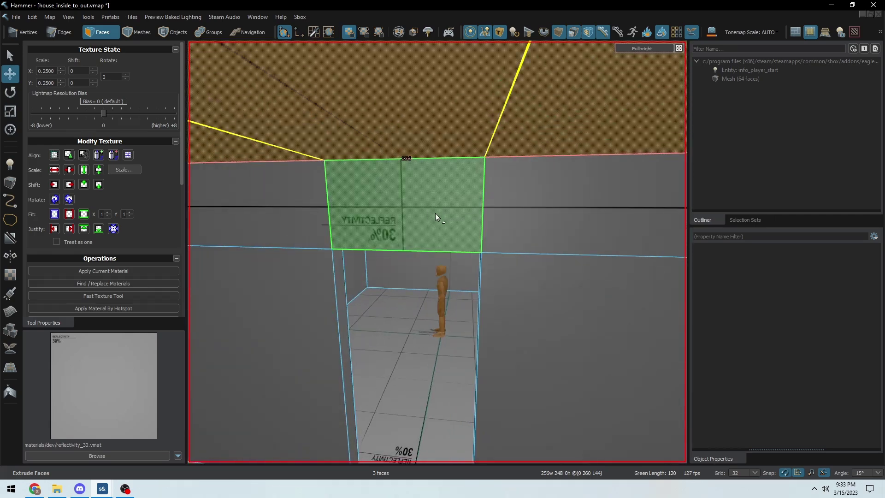
Step: Move the third room's side wall faces outward to x = 392, in line with the second room's outer wall
{"action": "key", "text": "2"}
{"action": "right_click_drag", "start_coordinate": [491, 209], "coordinate": [339, 250]}
{"action": "key", "text": "3"}
{"action": "right_click_drag", "start_coordinate": [413, 274], "coordinate": [337, 239]}
{"action": "key", "text": "bracketleft"}
{"action": "key", "text": "bracketleft"}
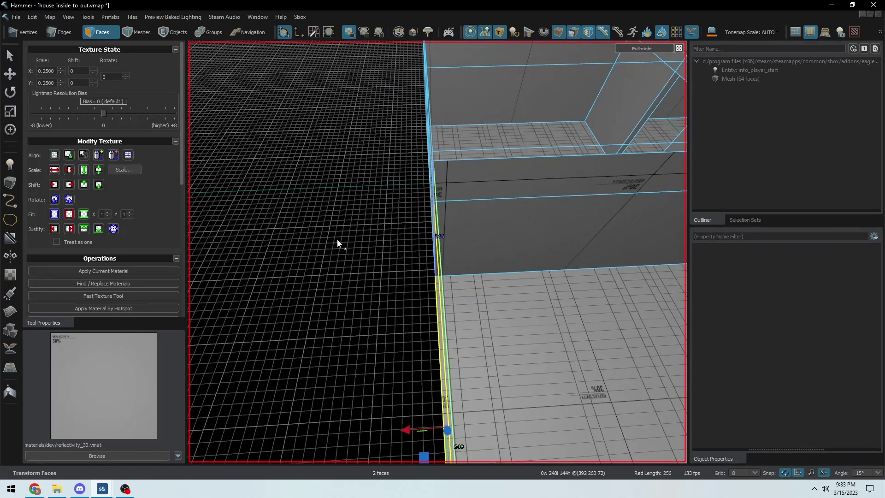
Step: Examine the layout and alignment of the three rooms in the top-down view
{"action": "key", "text": "ctrl+shift+t"}
{"action": "scroll", "coordinate": [333, 261], "scroll_direction": "up", "scroll_amount": 3}
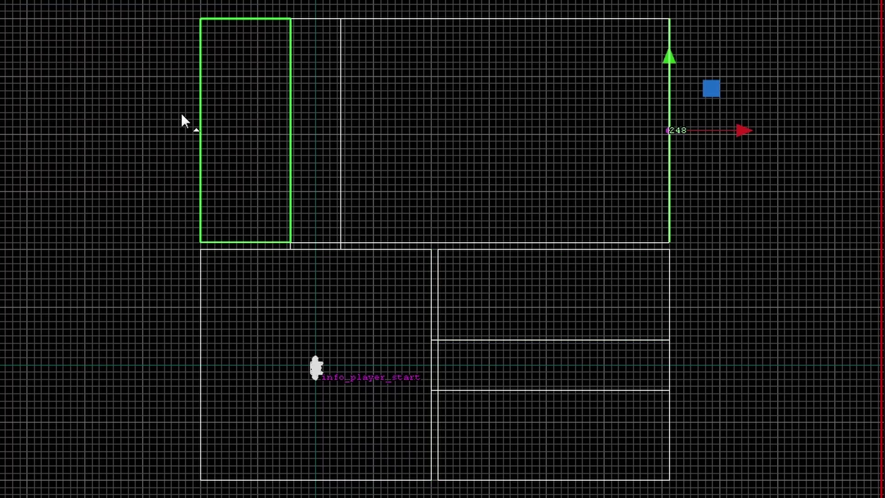
{"action": "left_click", "coordinate": [257, 395]}
{"action": "left_click", "coordinate": [721, 164]}
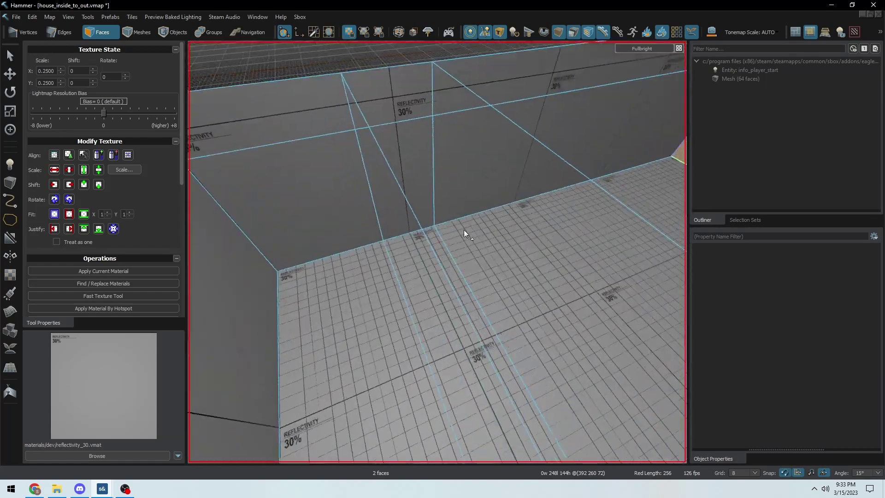
Step: Extrude the doorway-sized face in the third room's outer wall 8 units outward
{"action": "left_click", "coordinate": [405, 184]}
{"action": "right_click_drag", "start_coordinate": [436, 251], "coordinate": [404, 188]}
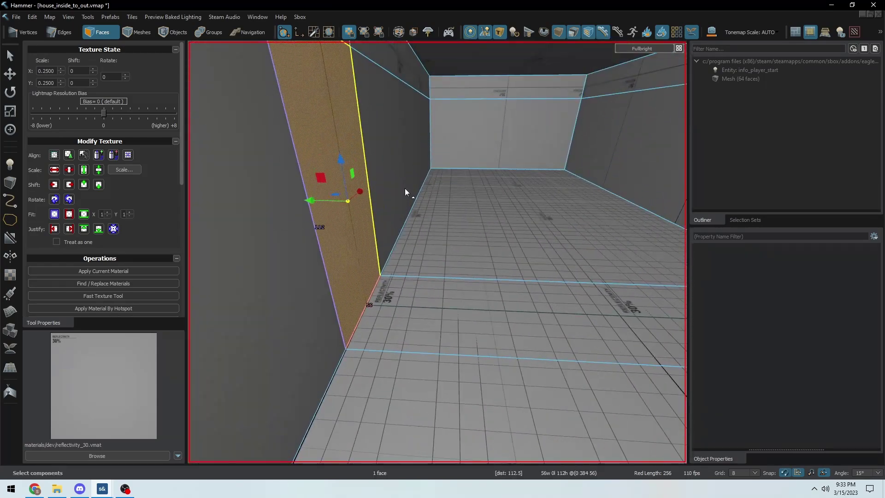
{"action": "key", "text": "alt+e"}
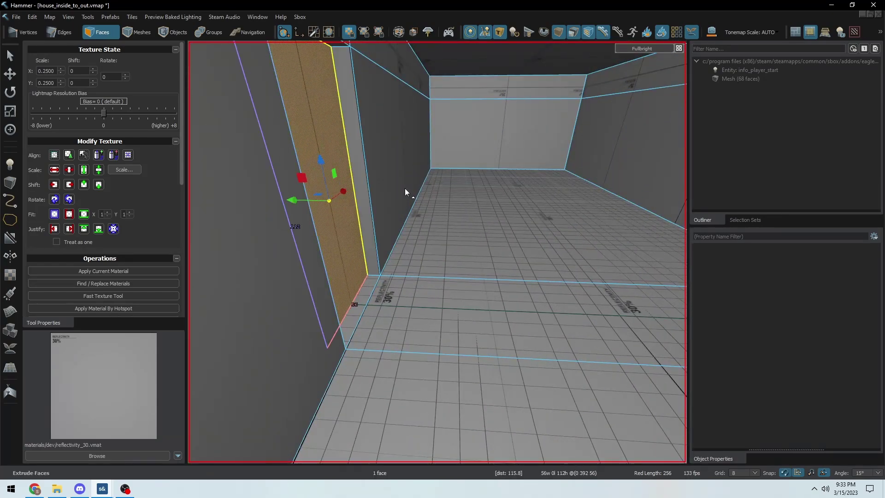
{"action": "scroll", "coordinate": [405, 191], "scroll_direction": "down", "scroll_amount": 5}
Step: Draw a 536 by 528 block footprint around all three rooms in the top-down view, with an 8-unit margin for the outer walls
{"action": "key", "text": "shift+b"}
{"action": "key", "text": "ctrl+shift+t"}
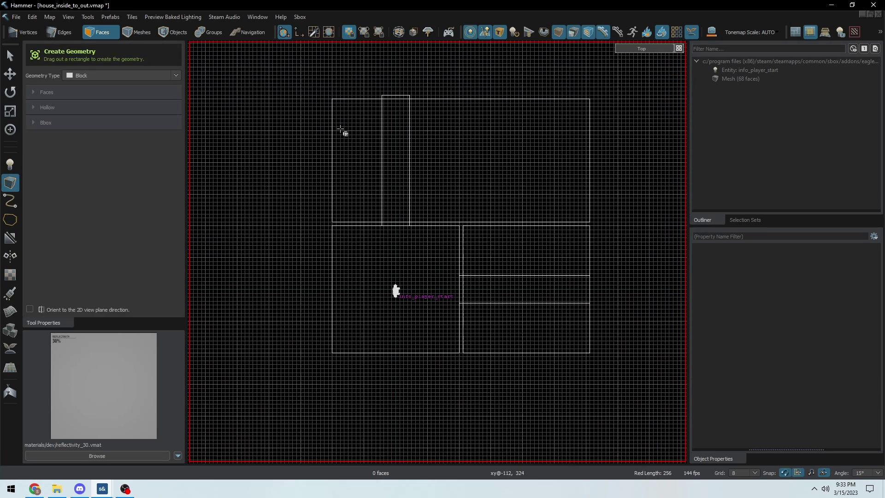
{"action": "left_click_drag", "start_coordinate": [329, 95], "coordinate": [369, 147]}
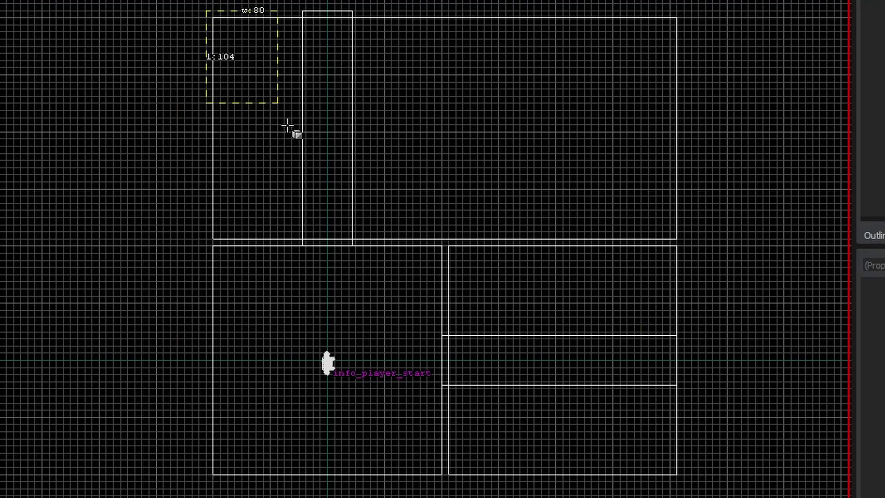
{"action": "left_click_drag", "start_coordinate": [684, 479], "coordinate": [681, 468]}
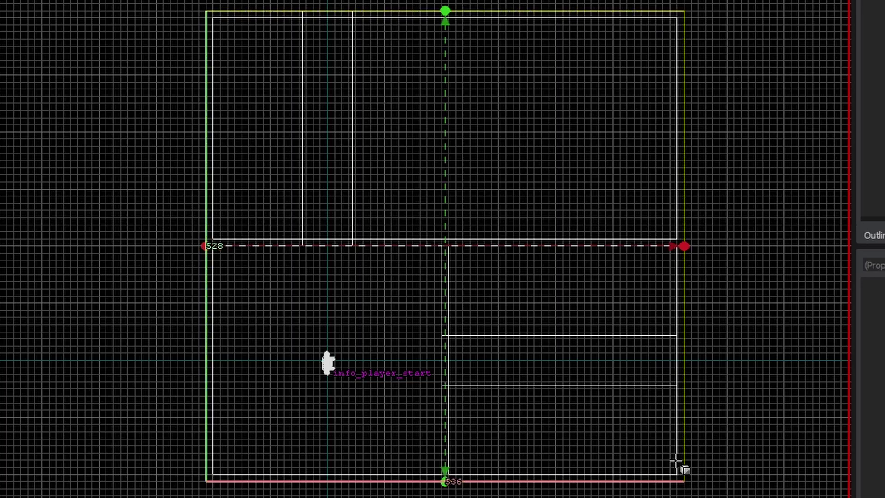
Step: Raise the outer block's height to 152 units in the front view so that it covers the room ceilings
{"action": "key", "text": "ctrl+shift+p"}
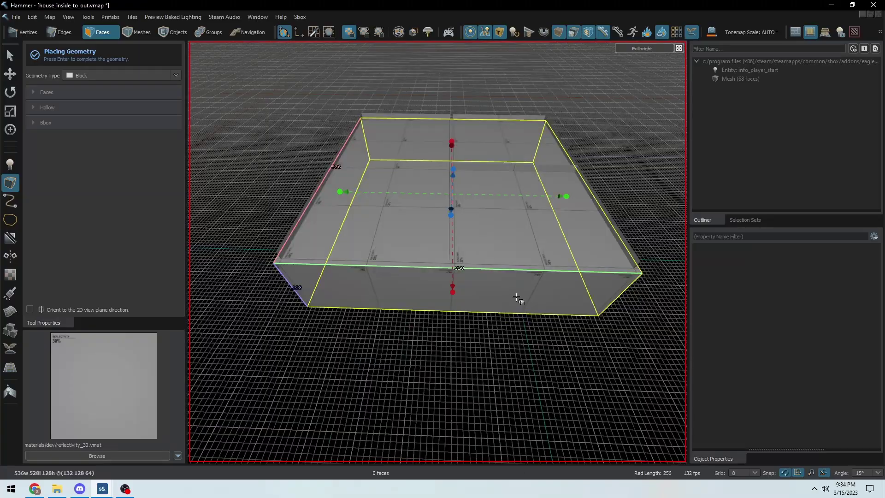
{"action": "key", "text": "ctrl+shift+f"}
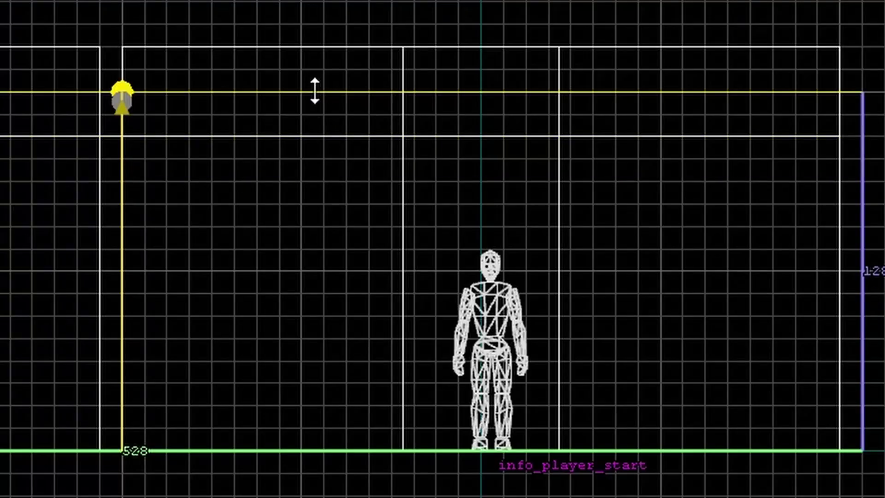
{"action": "mouse_move", "coordinate": [315, 91]}
{"action": "left_mouse_down"}
{"action": "mouse_move", "coordinate": [322, 10]}
{"action": "mouse_move", "coordinate": [324, 23]}
{"action": "left_mouse_up"}
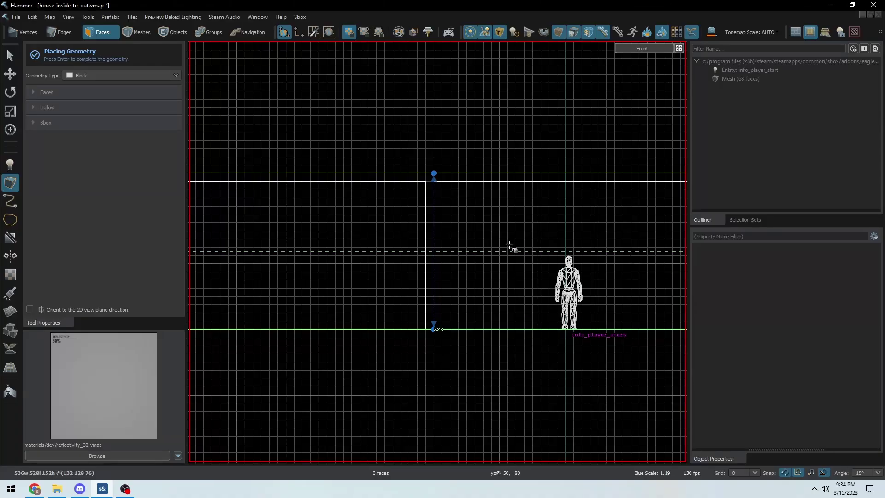
{"action": "key", "text": "ctrl+shift+p"}
{"action": "scroll", "coordinate": [461, 239], "scroll_direction": "up", "scroll_amount": 5}
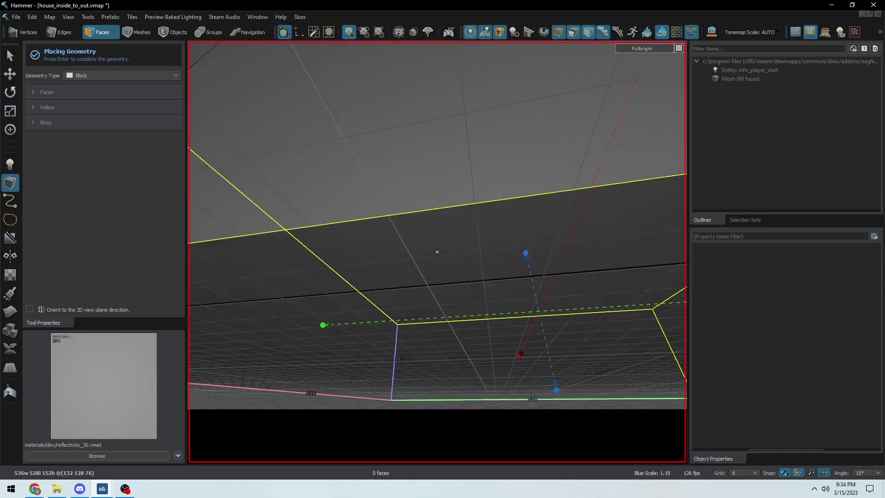
Step: Create the outer block and delete its bottom face
{"action": "right_click_drag", "start_coordinate": [437, 252], "coordinate": [342, 234]}
{"action": "key", "text": "Return"}
{"action": "key", "text": "Delete"}
Step: Cut the outer block's wall face along the top edge and both sides of the doorway with the Clipping tool
{"action": "right_click_drag", "start_coordinate": [414, 278], "coordinate": [448, 289]}
{"action": "left_click", "coordinate": [397, 258]}
{"action": "left_click", "coordinate": [437, 252]}
{"action": "left_click", "coordinate": [462, 319]}
{"action": "scroll", "coordinate": [440, 305], "scroll_direction": "down", "scroll_amount": 4}
{"action": "key", "text": "shift+x"}
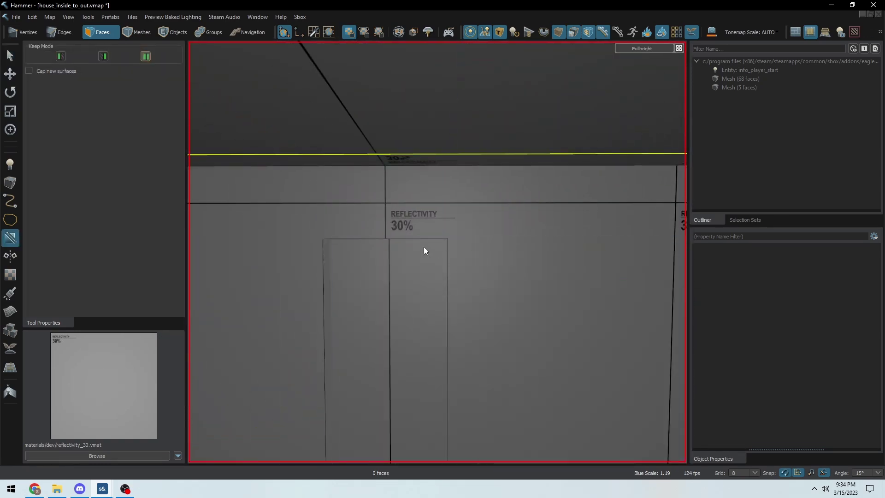
{"action": "left_click_drag", "start_coordinate": [422, 241], "coordinate": [455, 240]}
{"action": "scroll", "coordinate": [460, 242], "scroll_direction": "down", "scroll_amount": 4}
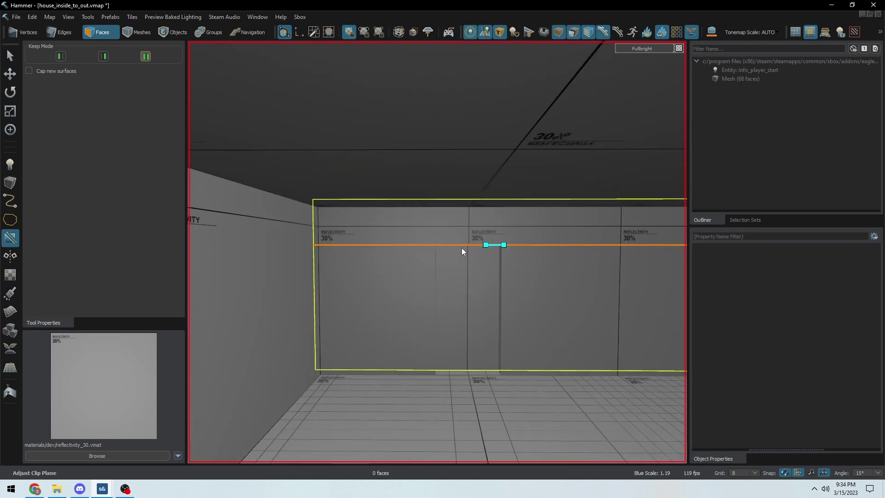
{"action": "right_click_drag", "start_coordinate": [461, 247], "coordinate": [437, 252]}
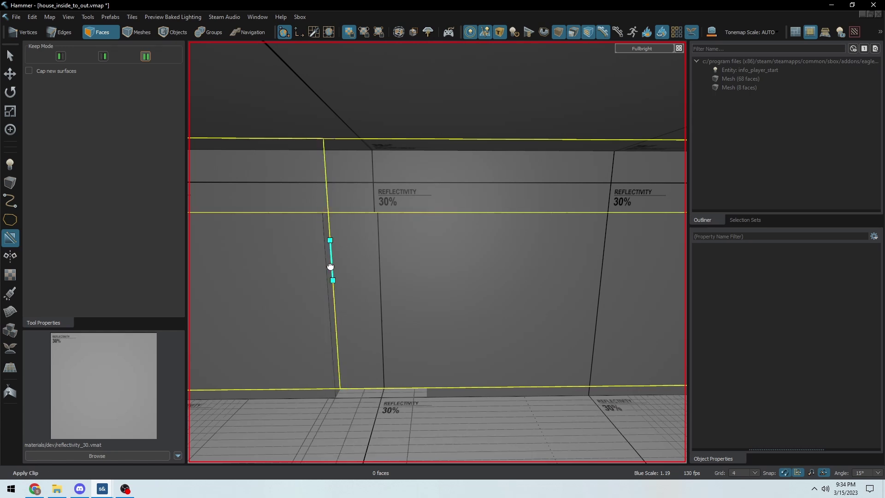
{"action": "left_click_drag", "start_coordinate": [330, 267], "coordinate": [480, 268]}
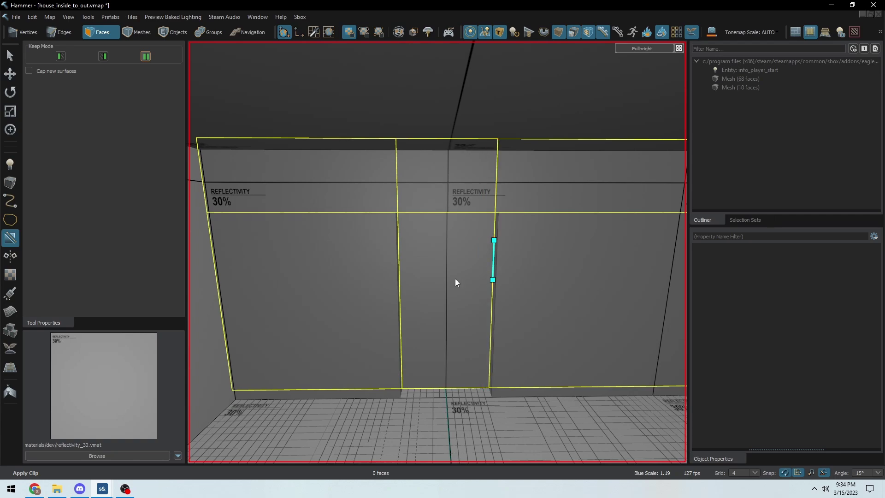
Step: Delete the outer wall face that covers the doorway
{"action": "scroll", "coordinate": [447, 273], "scroll_direction": "down", "scroll_amount": 3}
{"action": "right_click_drag", "start_coordinate": [447, 274], "coordinate": [376, 244]}
{"action": "key", "text": "q"}
{"action": "left_click", "coordinate": [436, 303]}
{"action": "left_click", "coordinate": [436, 305]}
{"action": "key", "text": "Delete"}
Step: Select the inner and outer wall faces beside the doorway and cut them vertically at two places 84 units apart for a window
{"action": "key", "text": "d"}
{"action": "left_click", "coordinate": [445, 220]}
{"action": "left_click", "coordinate": [451, 257], "text": "ctrl"}
{"action": "right_click_drag", "start_coordinate": [450, 257], "coordinate": [430, 219]}
{"action": "left_click", "coordinate": [430, 219], "text": "ctrl"}
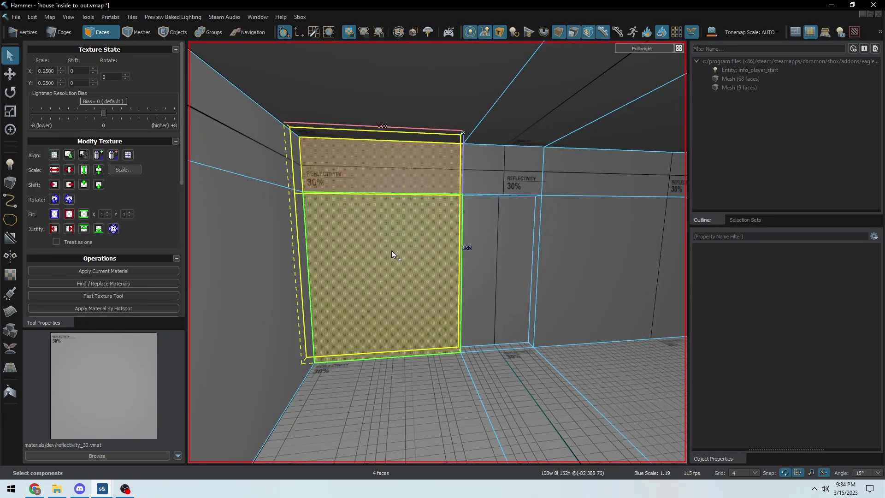
{"action": "scroll", "coordinate": [396, 249], "scroll_direction": "up", "scroll_amount": 5}
{"action": "scroll", "coordinate": [396, 249], "scroll_direction": "down", "scroll_amount": 4}
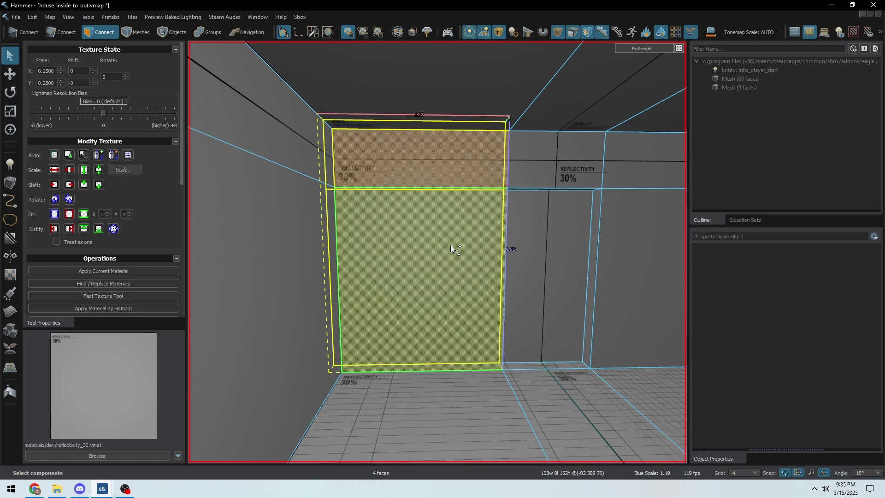
{"action": "key", "text": "shift+x"}
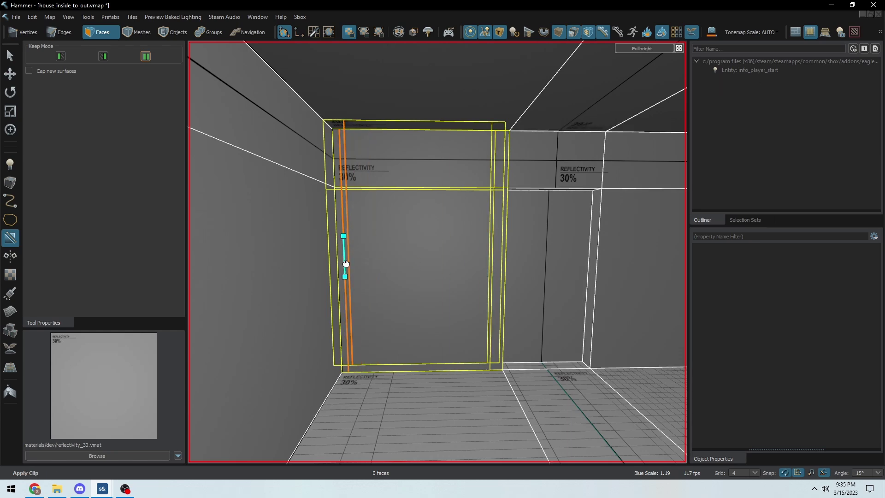
{"action": "scroll", "coordinate": [437, 252], "scroll_direction": "down", "scroll_amount": 3}
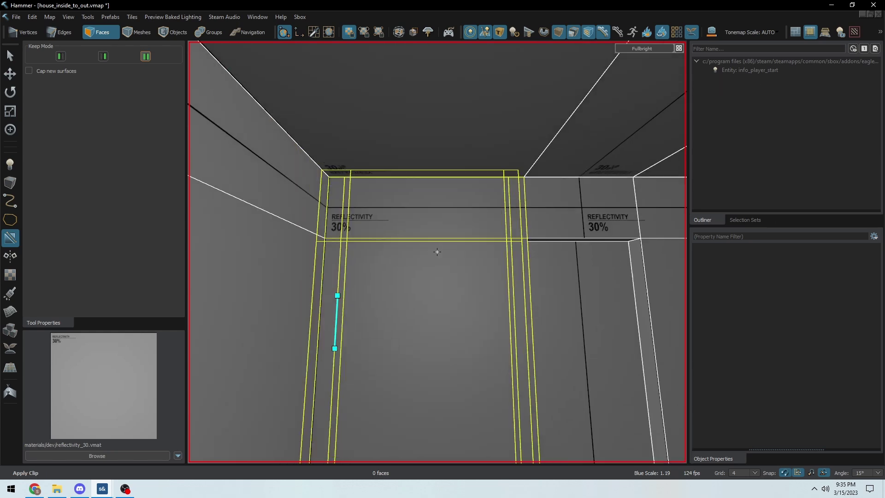
{"action": "scroll", "coordinate": [383, 287], "scroll_direction": "up", "scroll_amount": 2}
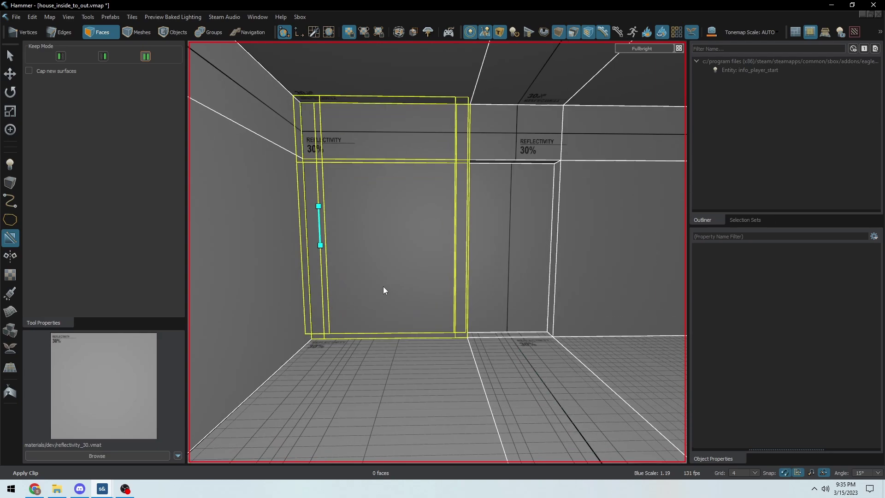
Step: Cut the same wall faces horizontally at the window's top and bottom, 64 units apart
{"action": "left_click_drag", "start_coordinate": [386, 283], "coordinate": [418, 282]}
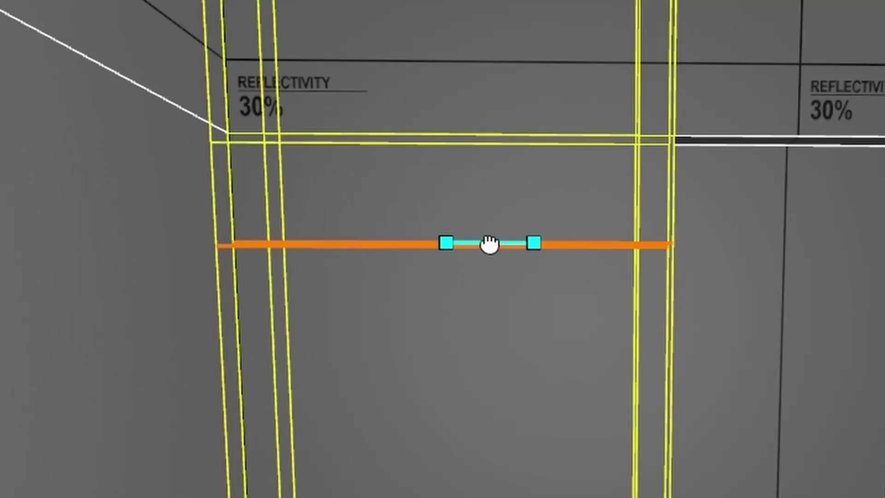
{"action": "left_click_drag", "start_coordinate": [489, 244], "coordinate": [491, 218]}
{"action": "left_click_drag", "start_coordinate": [492, 188], "coordinate": [489, 447]}
{"action": "key", "text": "Return"}
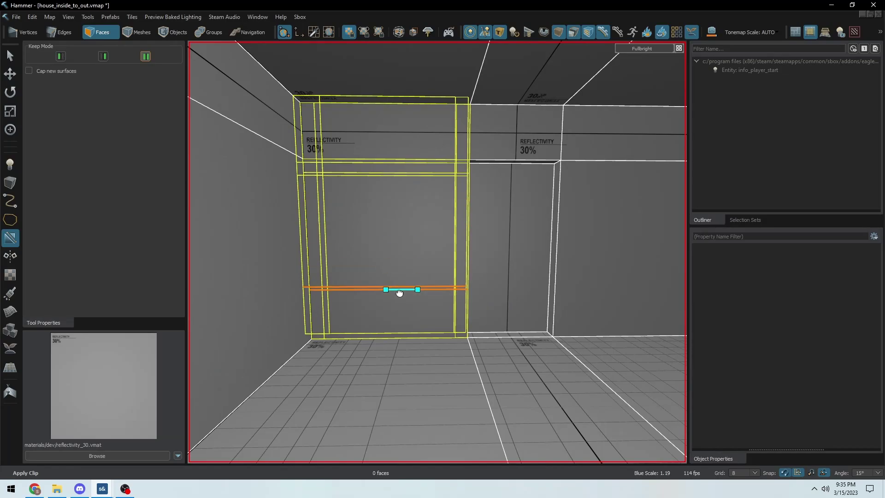
{"action": "key", "text": "Return"}
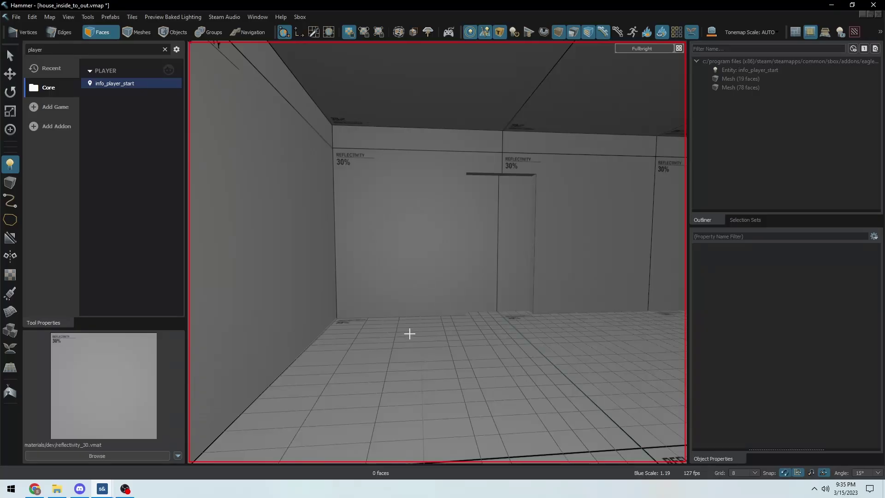
Step: Place an info_player_start in the room for scale and delete the inner and outer faces inside the window outline
{"action": "right_click_drag", "start_coordinate": [407, 326], "coordinate": [407, 326]}
{"action": "key", "text": "q"}
{"action": "left_click", "coordinate": [425, 267]}
{"action": "right_click_drag", "start_coordinate": [425, 267], "coordinate": [436, 252]}
{"action": "left_click", "coordinate": [436, 252]}
{"action": "key", "text": "Delete"}
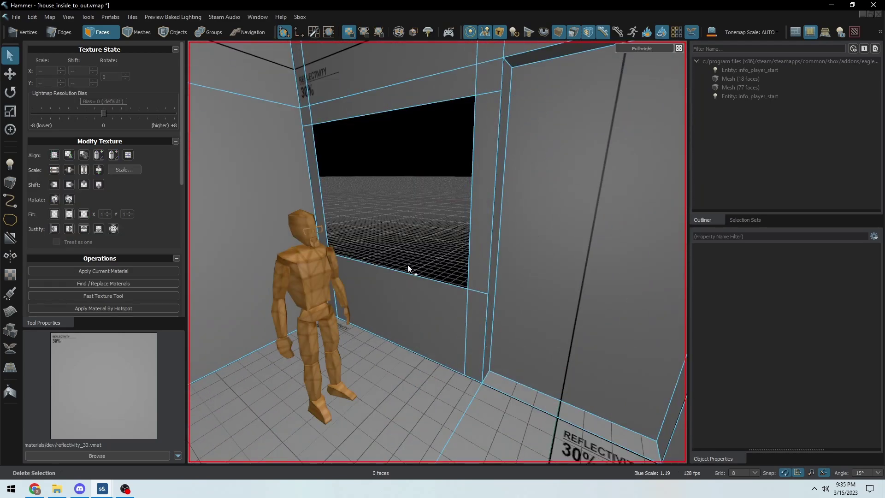
Step: Select the inner and outer edge loops of the window opening and bridge them
{"action": "key", "text": "2"}
{"action": "double_click", "coordinate": [385, 268]}
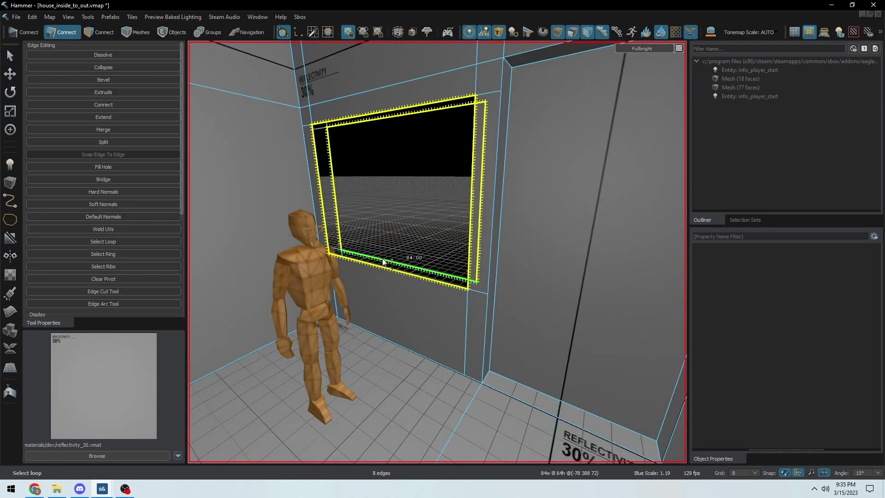
{"action": "right_click_drag", "start_coordinate": [436, 252], "coordinate": [467, 297]}
{"action": "key", "text": "b"}
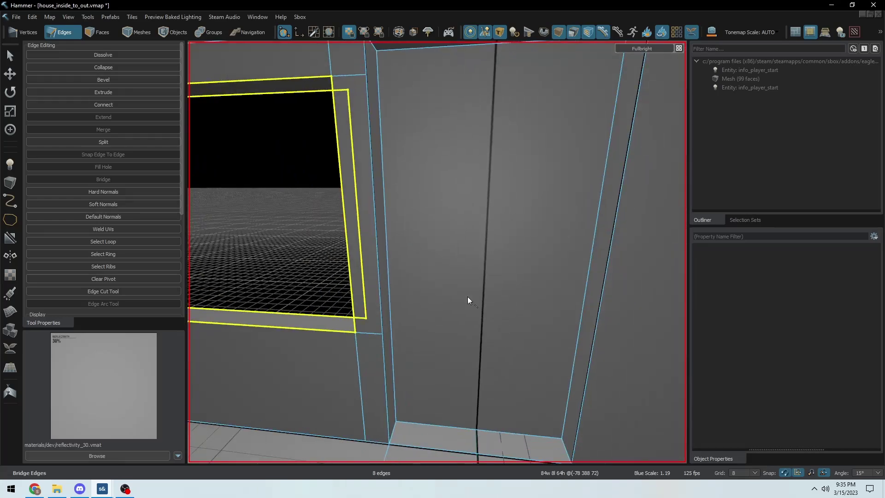
Step: Delete the remaining face that closes off the exterior doorway
{"action": "left_click", "coordinate": [468, 298]}
{"action": "key", "text": "3"}
{"action": "left_click", "coordinate": [468, 246]}
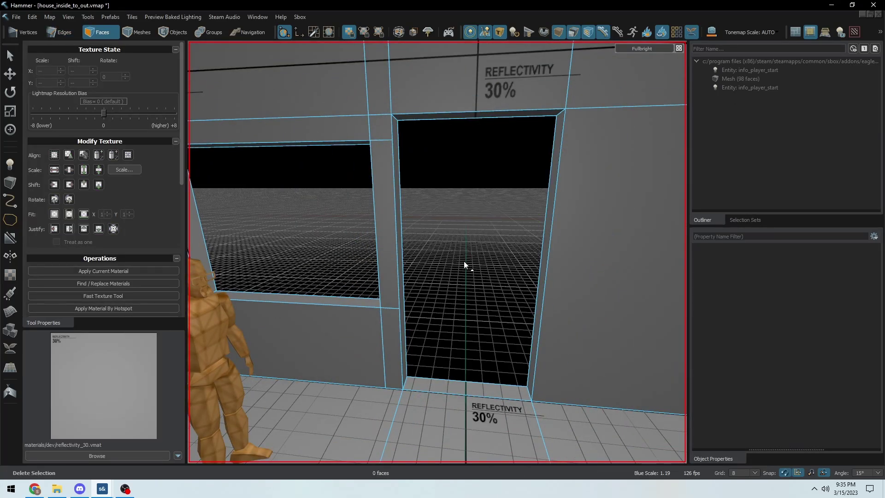
Step: Extrude the house's top face upward twice by 8 units, up to a height of 168
{"action": "right_click_drag", "start_coordinate": [463, 261], "coordinate": [459, 174]}
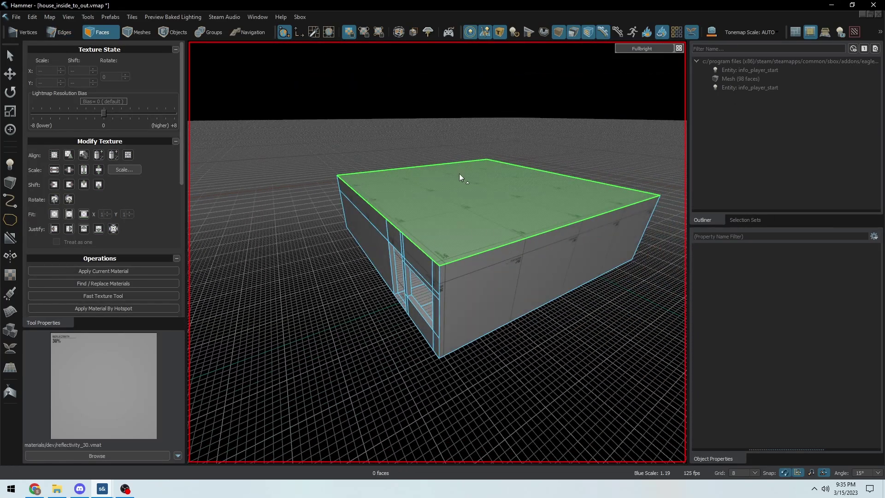
{"action": "left_click", "coordinate": [476, 196]}
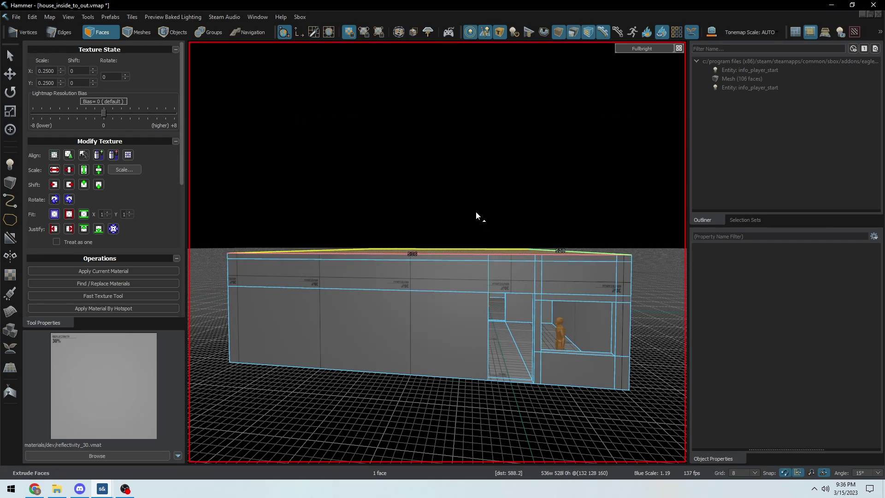
{"action": "right_click_drag", "start_coordinate": [476, 212], "coordinate": [484, 206]}
Step: Connect the two opposite 528-unit top edges to split the roof face down the middle
{"action": "key", "text": "2"}
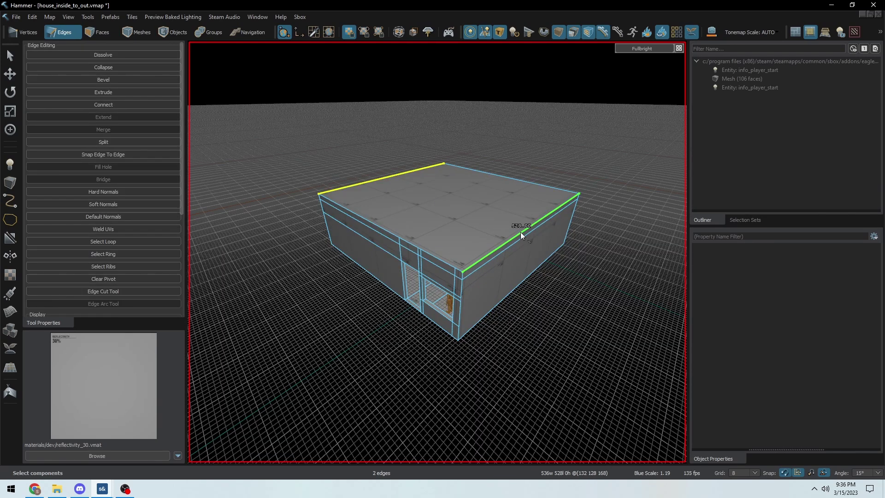
{"action": "key", "text": "v"}
{"action": "key", "text": "w"}
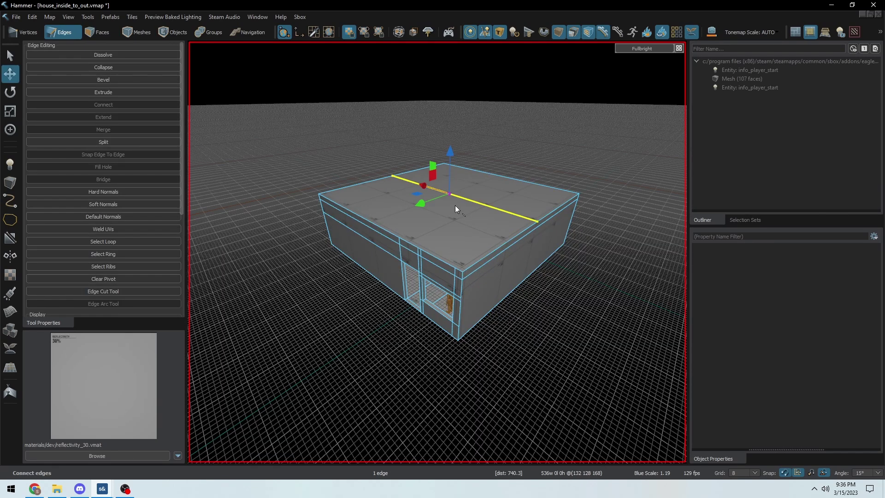
Step: Extrude both halves of the roof face 16 units upward
{"action": "key", "text": "3"}
{"action": "right_click_drag", "start_coordinate": [455, 205], "coordinate": [436, 178]}
{"action": "key", "text": "shift+Up"}
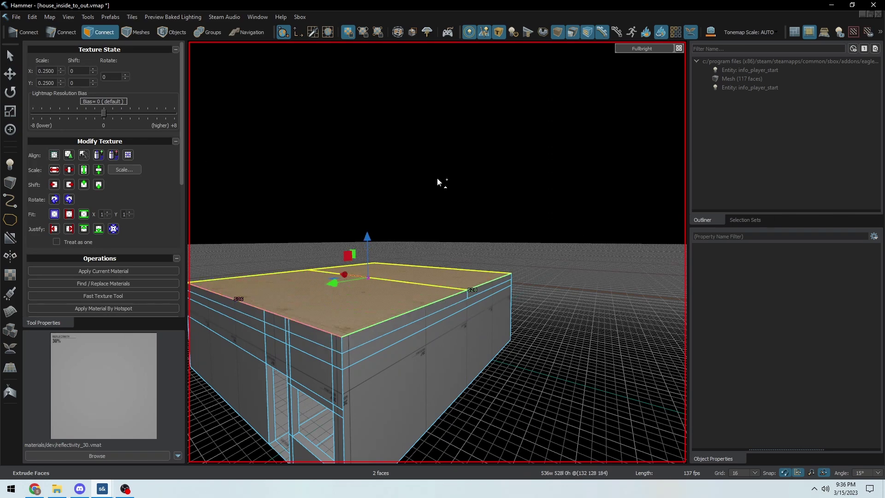
Step: Raise the short vertical edges at both ends of the roof's centre line by 128 units to form a gabled roof
{"action": "key", "text": "2"}
{"action": "key", "text": "bracketright"}
{"action": "key", "text": "bracketright"}
{"action": "right_click_drag", "start_coordinate": [437, 178], "coordinate": [458, 289]}
{"action": "left_click", "coordinate": [489, 271]}
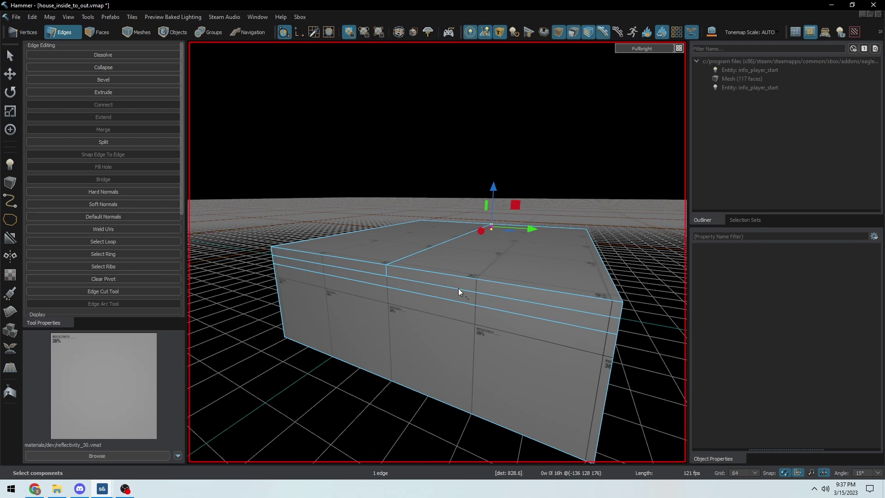
{"action": "left_click", "coordinate": [387, 269], "text": "ctrl"}
{"action": "key", "text": "Up"}
{"action": "key", "text": "Up"}
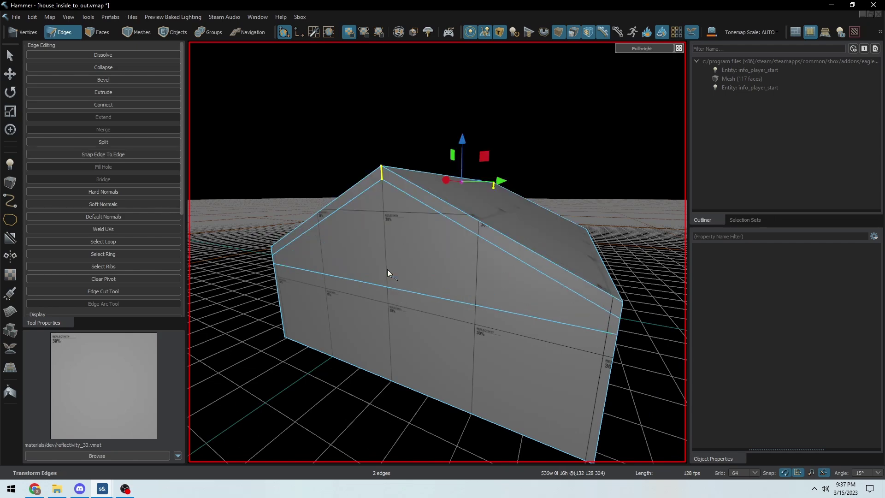
Step: Extrude the sloped roof-edge faces 16 units outward at both gable ends to form the overhangs
{"action": "key", "text": "3"}
{"action": "left_click", "coordinate": [375, 187], "text": "ctrl"}
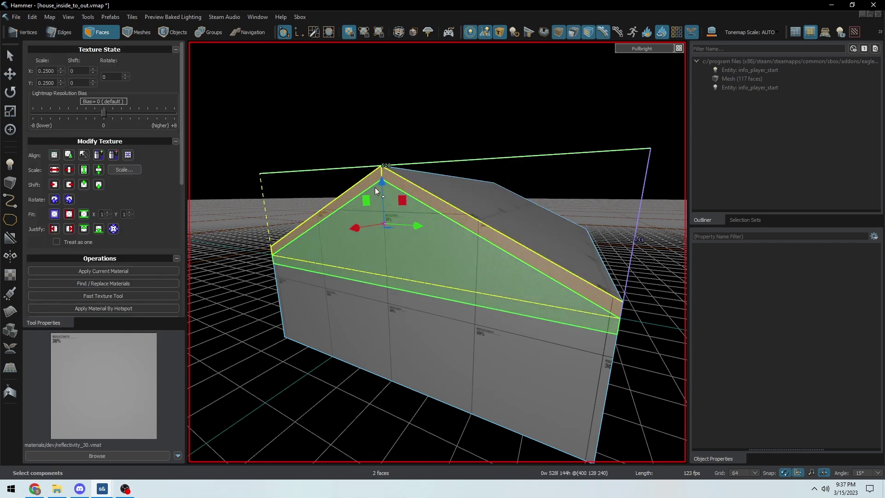
{"action": "right_click_drag", "start_coordinate": [374, 187], "coordinate": [437, 251]}
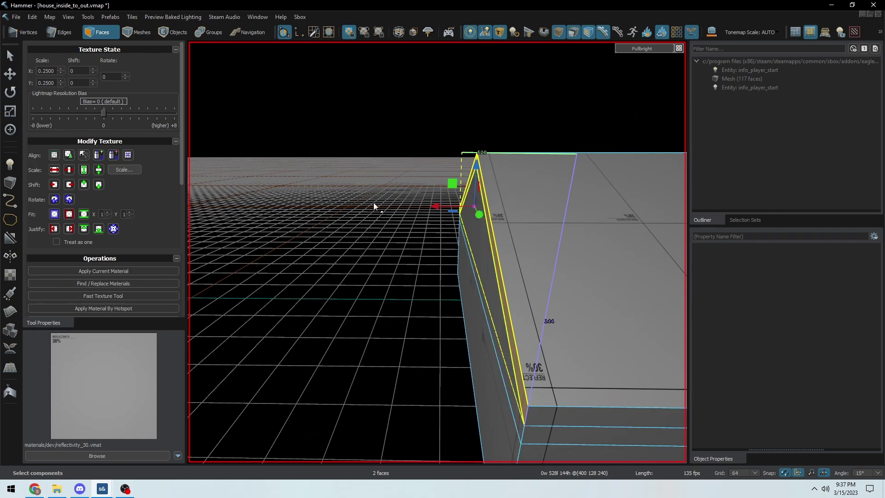
{"action": "key", "text": "bracketleft"}
{"action": "key", "text": "bracketleft"}
{"action": "key", "text": "alt+e"}
{"action": "right_click_drag", "start_coordinate": [373, 206], "coordinate": [452, 206]}
{"action": "left_click", "coordinate": [421, 230], "text": "ctrl"}
{"action": "key", "text": "alt+e"}
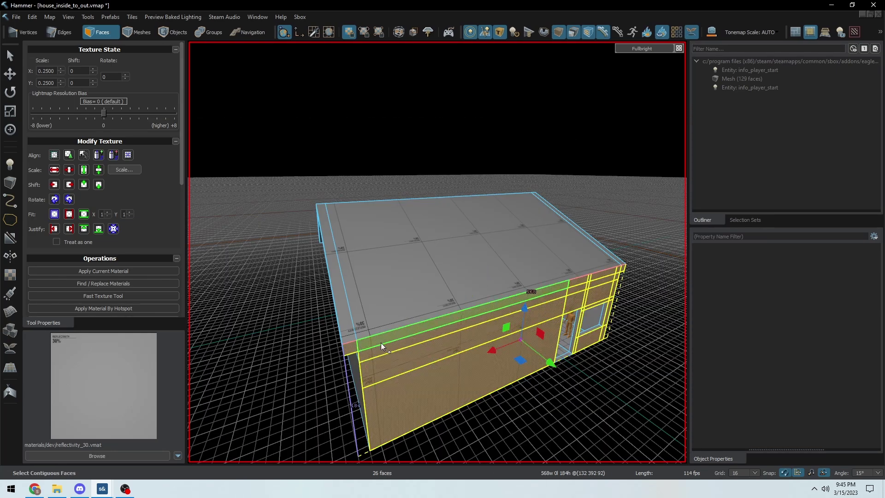
Step: Select the seven faces along the front eave of the roof and align the workplane with the front roof slope
{"action": "left_click", "coordinate": [380, 342]}
{"action": "left_click", "coordinate": [351, 347]}
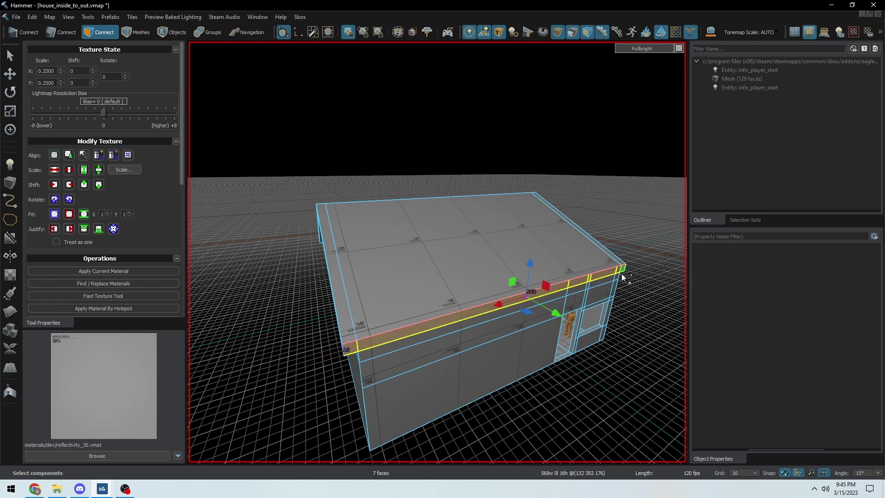
{"action": "right_click_drag", "start_coordinate": [622, 277], "coordinate": [434, 271]}
{"action": "key", "text": "e"}
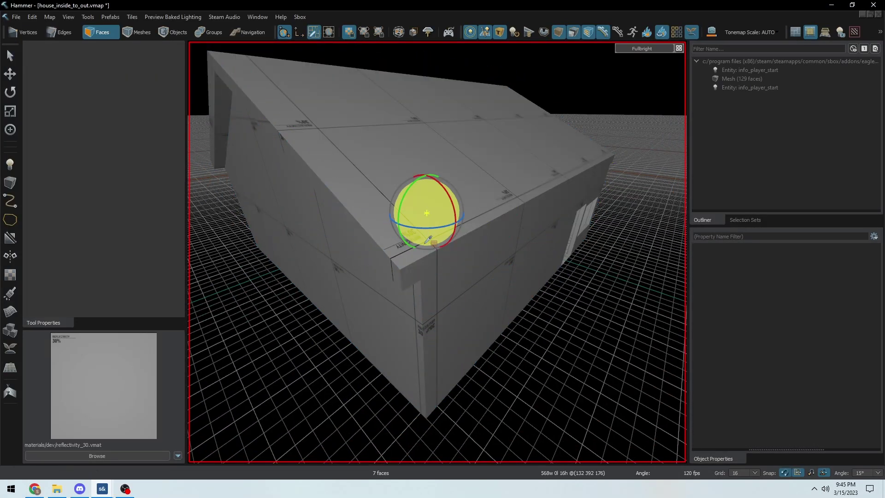
{"action": "left_click_drag", "start_coordinate": [428, 239], "coordinate": [432, 245]}
{"action": "right_click_drag", "start_coordinate": [419, 290], "coordinate": [419, 290]}
{"action": "key", "text": "q"}
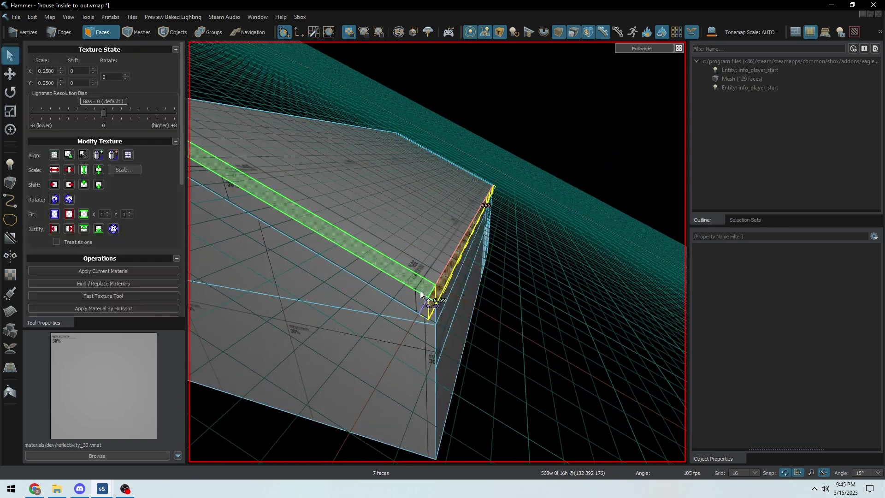
Step: Extrude the front eave faces about 12.5 units outward along the roof slope to form an overhang
{"action": "scroll", "coordinate": [459, 283], "scroll_direction": "down", "scroll_amount": 5}
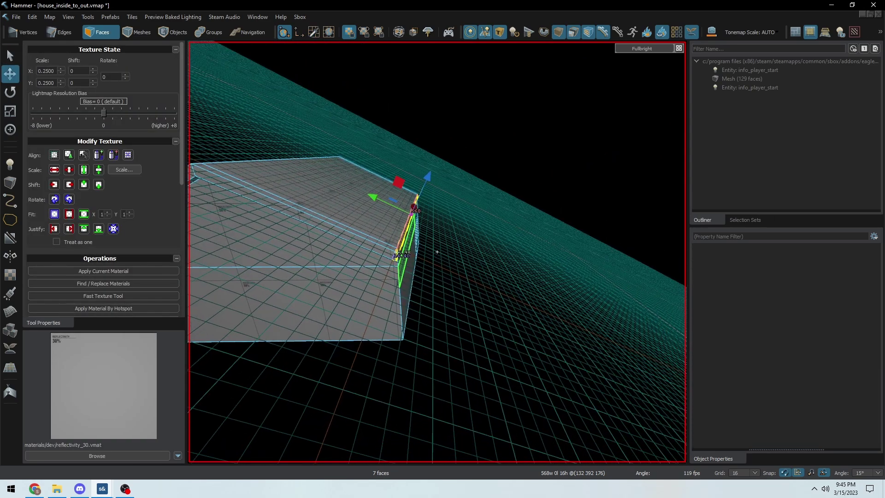
{"action": "scroll", "coordinate": [457, 280], "scroll_direction": "up", "scroll_amount": 3}
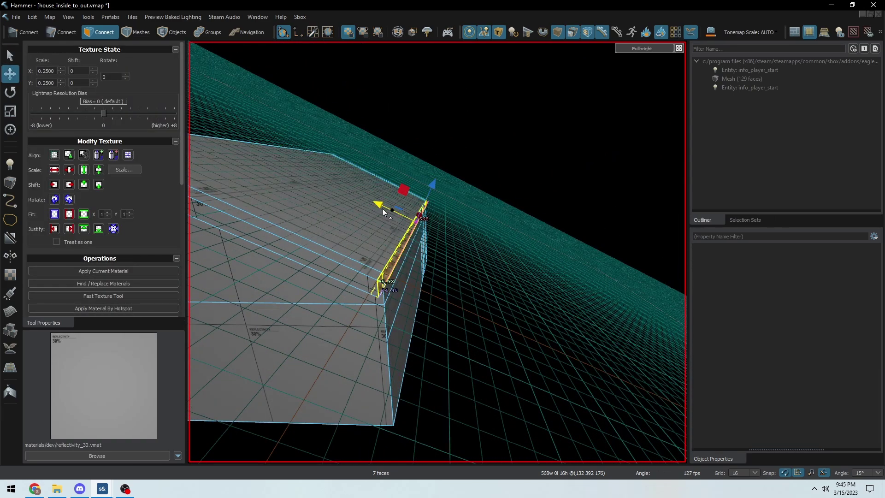
{"action": "left_click_drag", "start_coordinate": [390, 208], "coordinate": [420, 228], "text": "shift"}
{"action": "scroll", "coordinate": [408, 256], "scroll_direction": "down", "scroll_amount": 5}
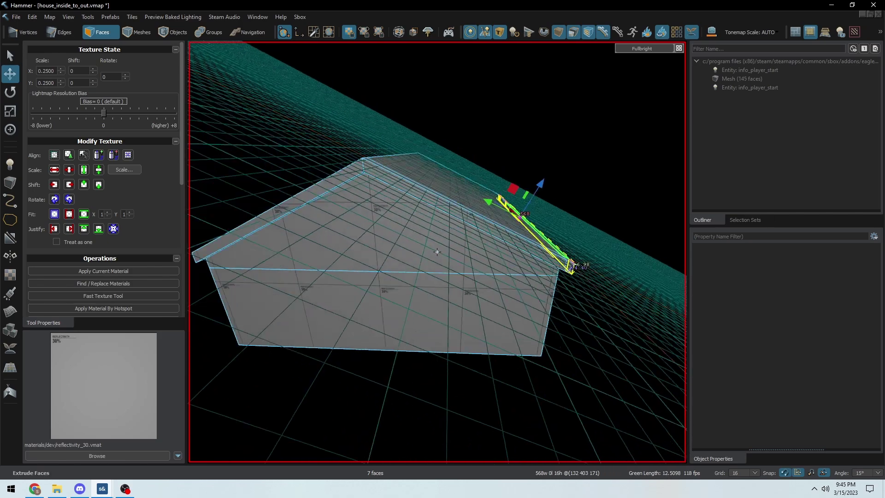
Step: Extrude the three rear eave faces about 12.5 units outward along the opposite roof slope, with the workplane aligned to it
{"action": "right_click_drag", "start_coordinate": [408, 256], "coordinate": [596, 335]}
{"action": "scroll", "coordinate": [595, 335], "scroll_direction": "up", "scroll_amount": 4}
{"action": "scroll", "coordinate": [574, 334], "scroll_direction": "down", "scroll_amount": 5}
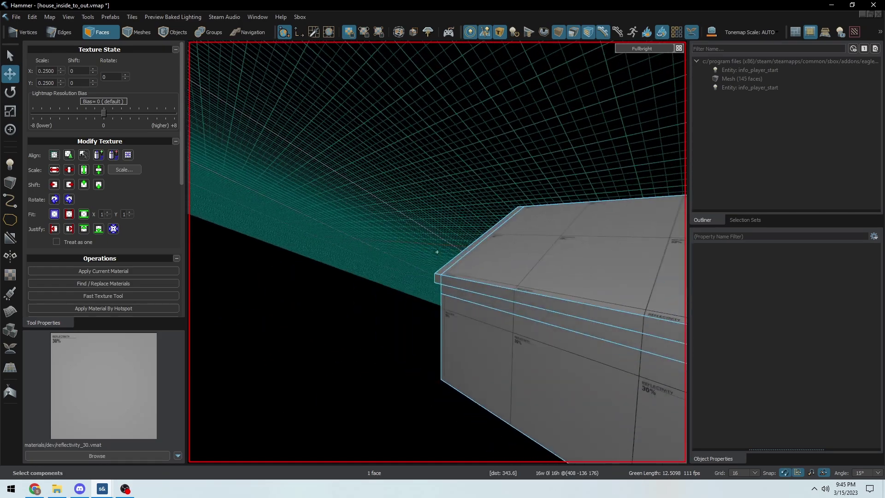
{"action": "right_click_drag", "start_coordinate": [437, 251], "coordinate": [577, 336]}
{"action": "scroll", "coordinate": [448, 314], "scroll_direction": "up", "scroll_amount": 4}
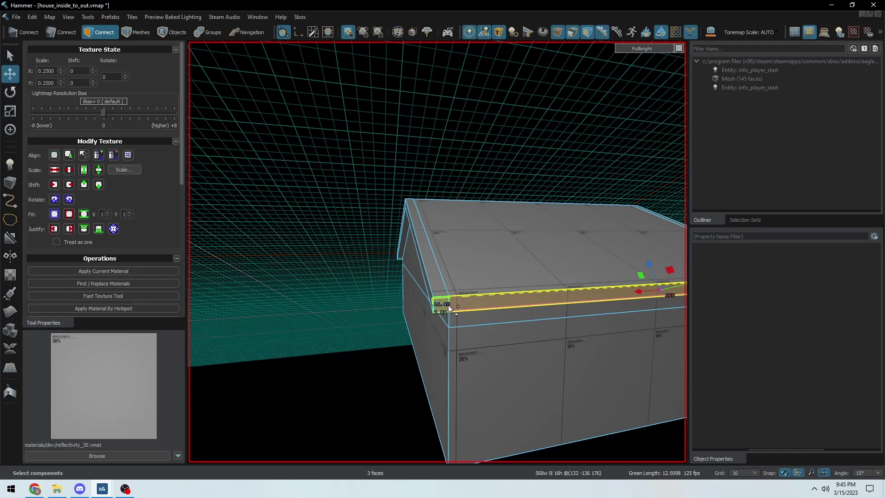
{"action": "scroll", "coordinate": [450, 307], "scroll_direction": "down", "scroll_amount": 5}
{"action": "right_click_drag", "start_coordinate": [444, 292], "coordinate": [437, 252]}
{"action": "scroll", "coordinate": [437, 252], "scroll_direction": "up", "scroll_amount": 4}
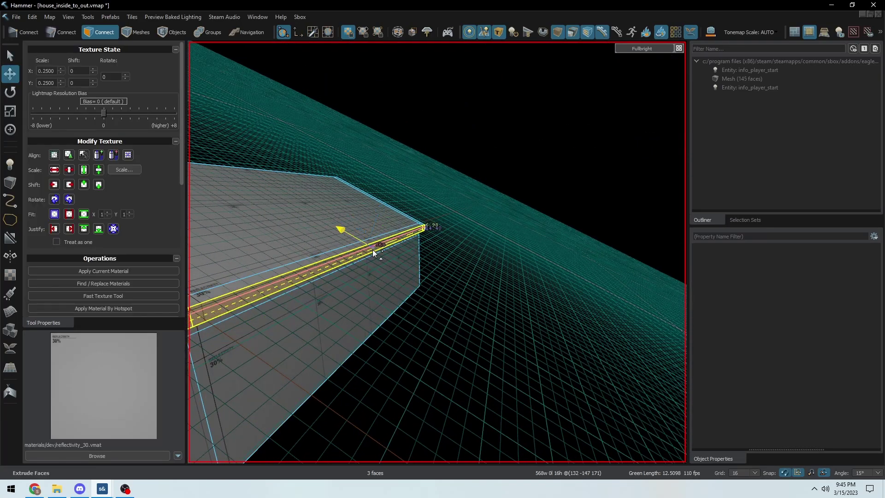
{"action": "left_click_drag", "start_coordinate": [373, 253], "coordinate": [340, 271]}
{"action": "mouse_move", "coordinate": [340, 271]}
{"action": "right_mouse_down"}
{"action": "mouse_move", "coordinate": [436, 251]}
{"action": "mouse_move", "coordinate": [330, 278]}
{"action": "right_mouse_up"}
{"action": "scroll", "coordinate": [437, 251], "scroll_direction": "down", "scroll_amount": 3}
{"action": "scroll", "coordinate": [437, 252], "scroll_direction": "up", "scroll_amount": 6}
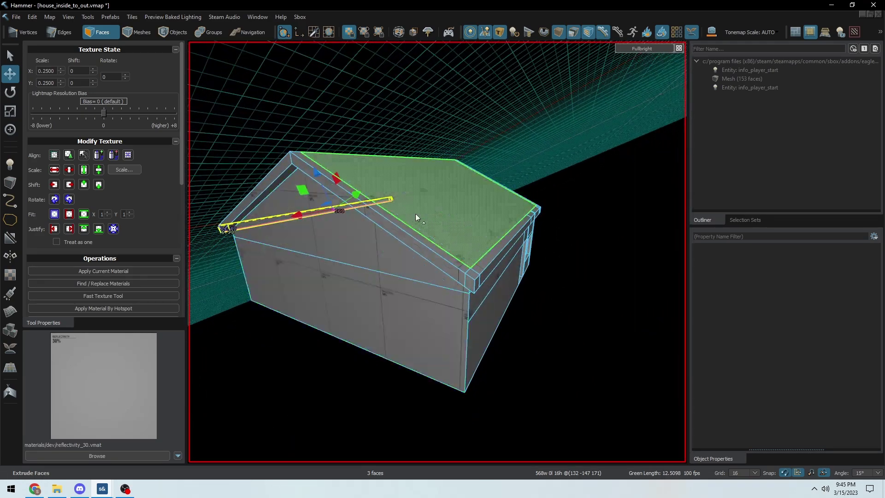
Step: Clear the face selection and save the map
{"action": "left_click", "coordinate": [569, 122]}
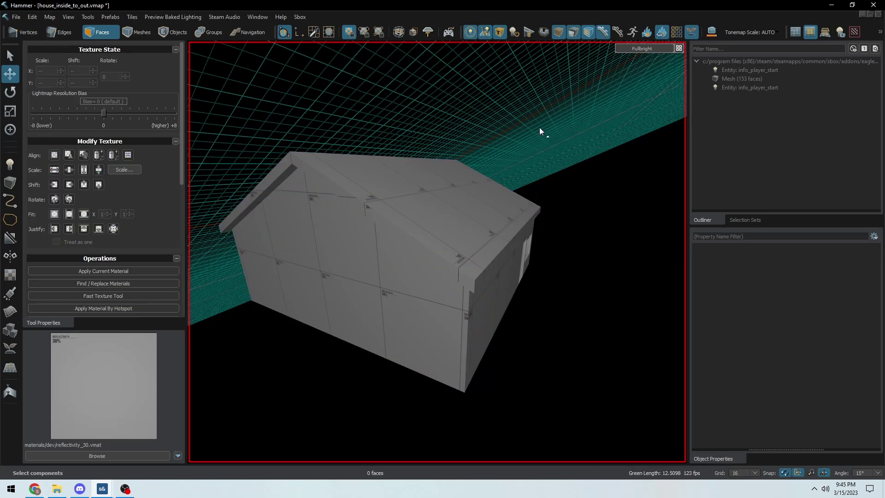
{"action": "right_click_drag", "start_coordinate": [539, 127], "coordinate": [540, 127]}
{"action": "right_click_drag", "start_coordinate": [517, 190], "coordinate": [452, 297]}
{"action": "key", "text": "ctrl+s"}
Step: Clip the inner and outer faces of the long front wall beside the doorway horizontally at window-sill height, keeping both parts
{"action": "left_click", "coordinate": [441, 283]}
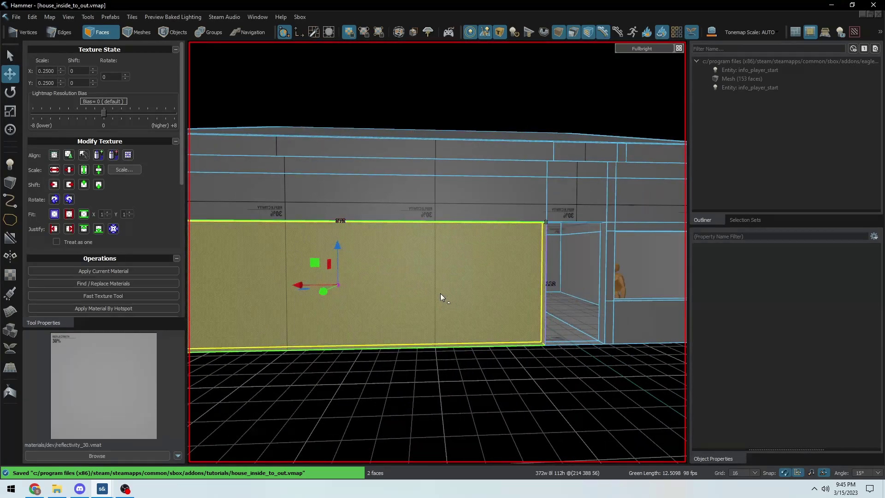
{"action": "scroll", "coordinate": [438, 292], "scroll_direction": "down", "scroll_amount": 5}
{"action": "scroll", "coordinate": [422, 286], "scroll_direction": "up", "scroll_amount": 8}
{"action": "key", "text": "shift+x"}
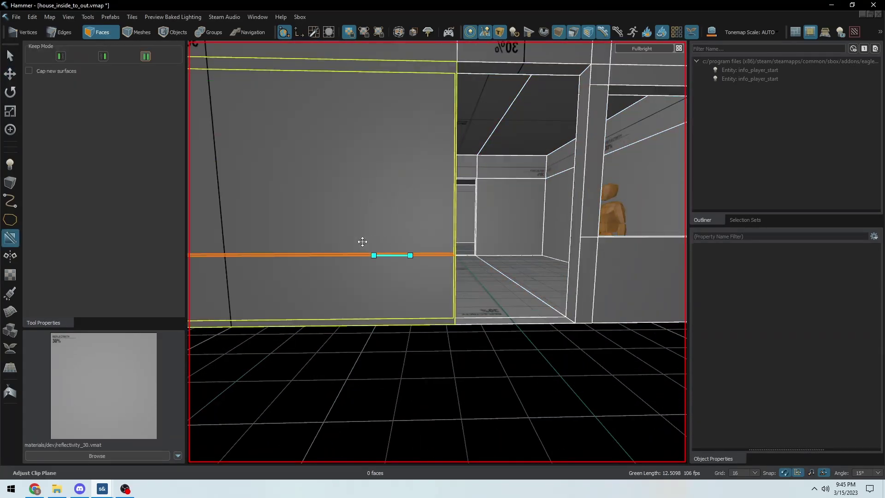
{"action": "scroll", "coordinate": [364, 249], "scroll_direction": "down", "scroll_amount": 6}
Step: Reduce the grid to 4 units and clip the front wall vertically on both sides and across the top to outline a 92 by 64 unit window
{"action": "key", "text": "["}
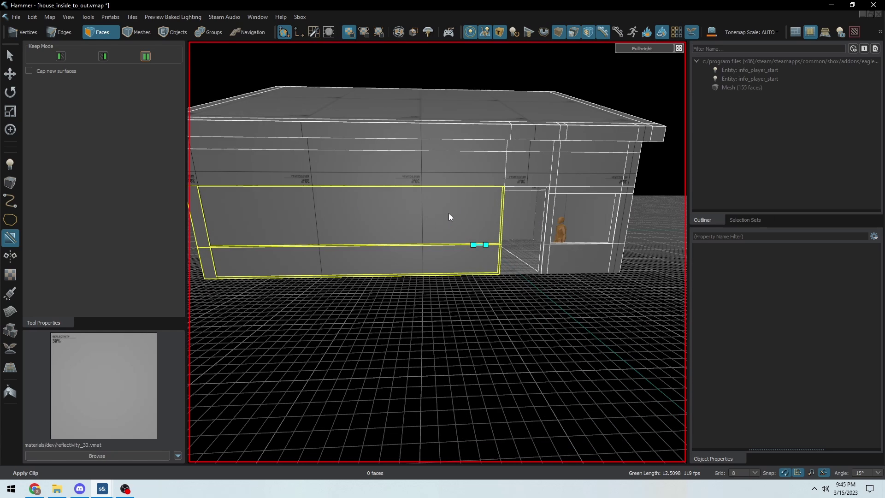
{"action": "left_click_drag", "start_coordinate": [429, 213], "coordinate": [429, 238]}
{"action": "scroll", "coordinate": [428, 238], "scroll_direction": "up", "scroll_amount": 2}
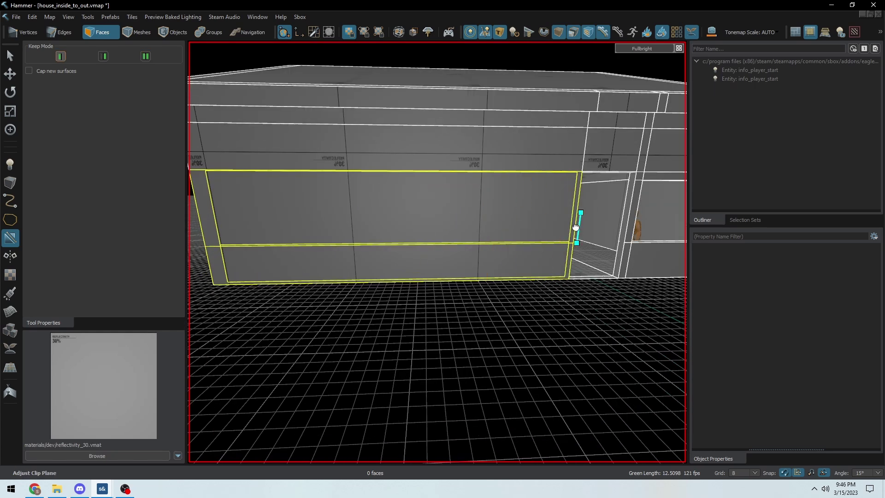
{"action": "key", "text": "["}
{"action": "left_click_drag", "start_coordinate": [573, 227], "coordinate": [567, 228]}
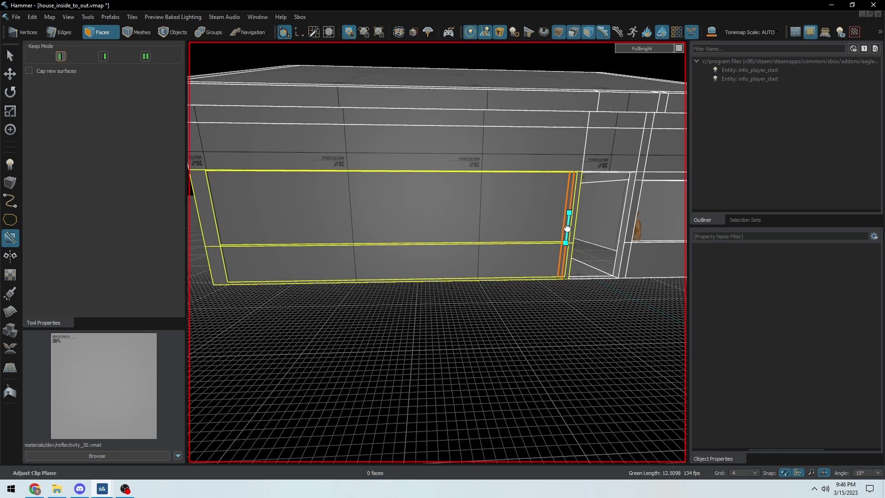
{"action": "scroll", "coordinate": [380, 245], "scroll_direction": "up", "scroll_amount": 2}
{"action": "key", "text": "Tab"}
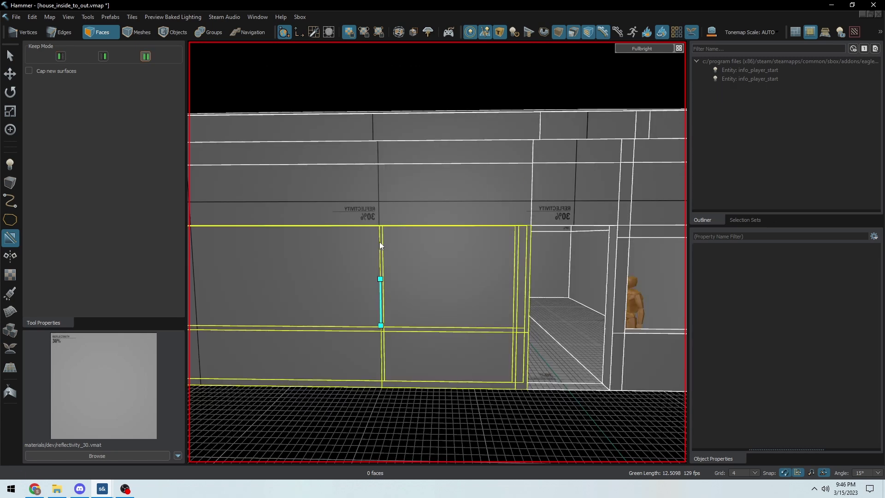
{"action": "scroll", "coordinate": [412, 240], "scroll_direction": "down", "scroll_amount": 6}
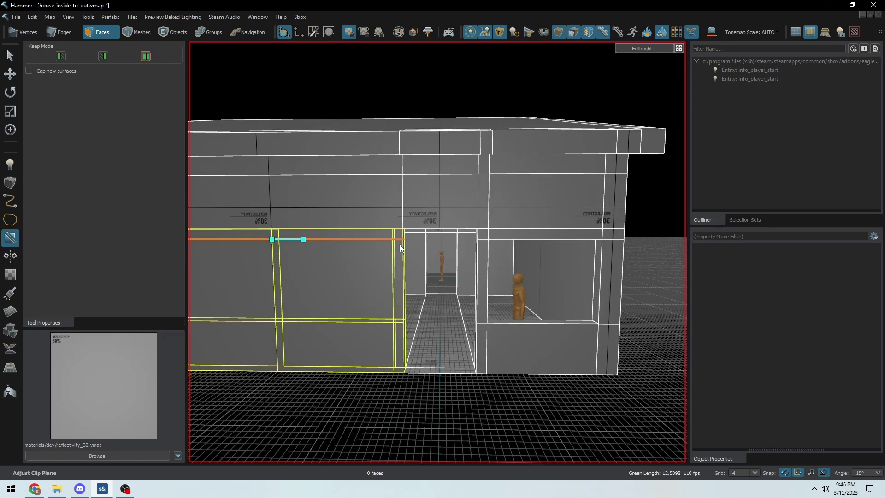
{"action": "key", "text": "Return"}
Step: Delete the inner and outer wall faces inside the new window outline
{"action": "left_click", "coordinate": [388, 271]}
{"action": "right_click_drag", "start_coordinate": [388, 272], "coordinate": [386, 280]}
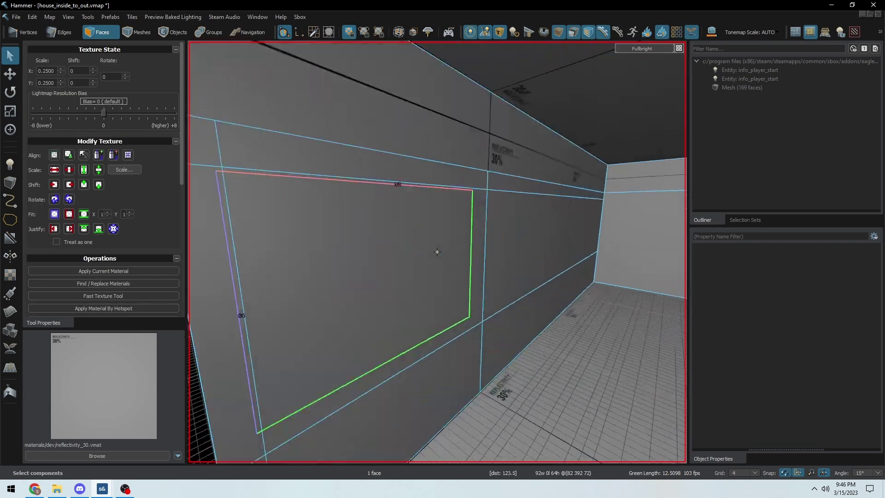
{"action": "key", "text": "Delete"}
Step: Bridge the inner and outer edge loops of the new window opening to close the wall thickness
{"action": "key", "text": "2"}
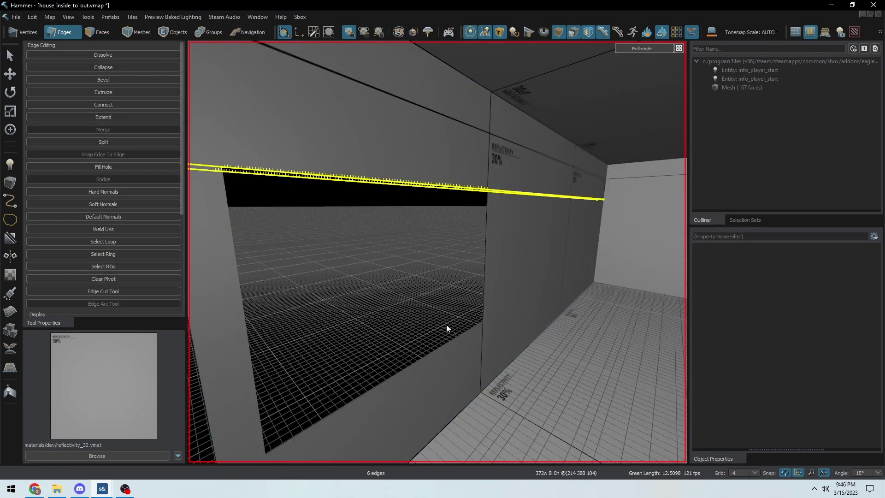
{"action": "left_click", "coordinate": [446, 338], "text": "shift"}
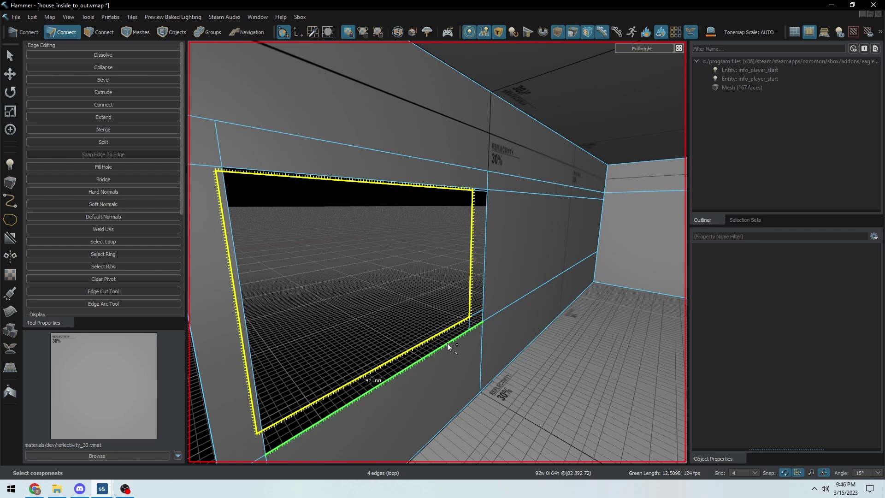
{"action": "key", "text": "b"}
{"action": "right_click_drag", "start_coordinate": [447, 343], "coordinate": [422, 328]}
{"action": "key", "text": "3"}
Step: Find the reflectivity_hs_30 material by searching for "dev hs" and apply it to all faces of the house
{"action": "right_click_drag", "start_coordinate": [373, 247], "coordinate": [475, 305]}
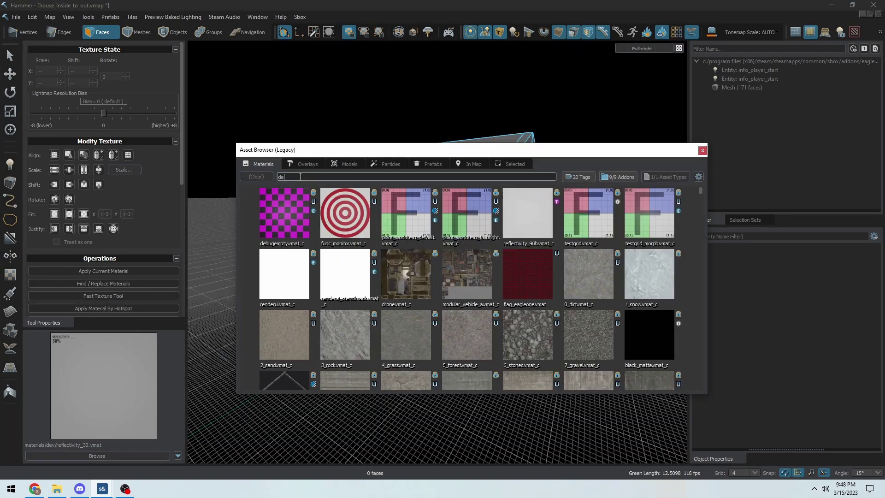
{"action": "type", "text": "v h"}
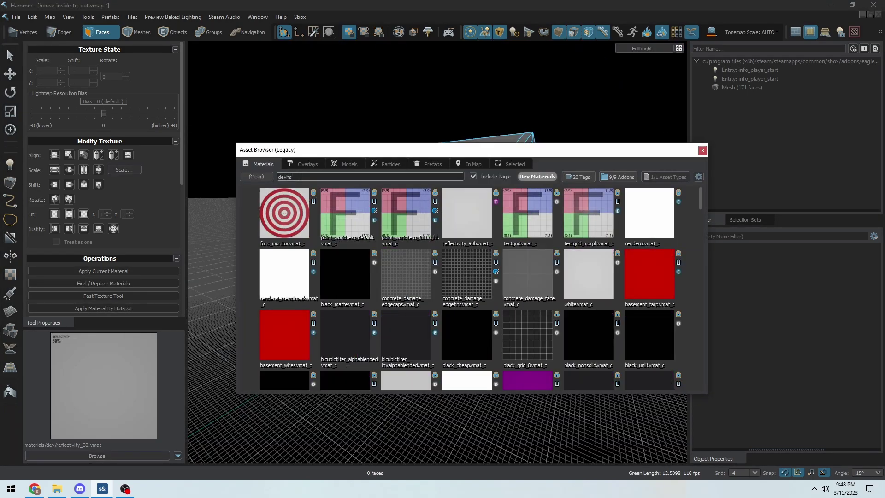
{"action": "type", "text": "s"}
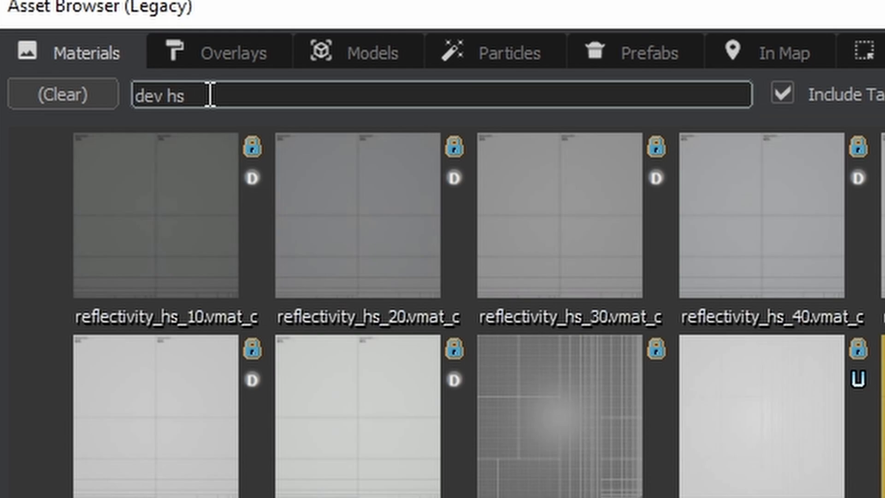
{"action": "double_click", "coordinate": [545, 227]}
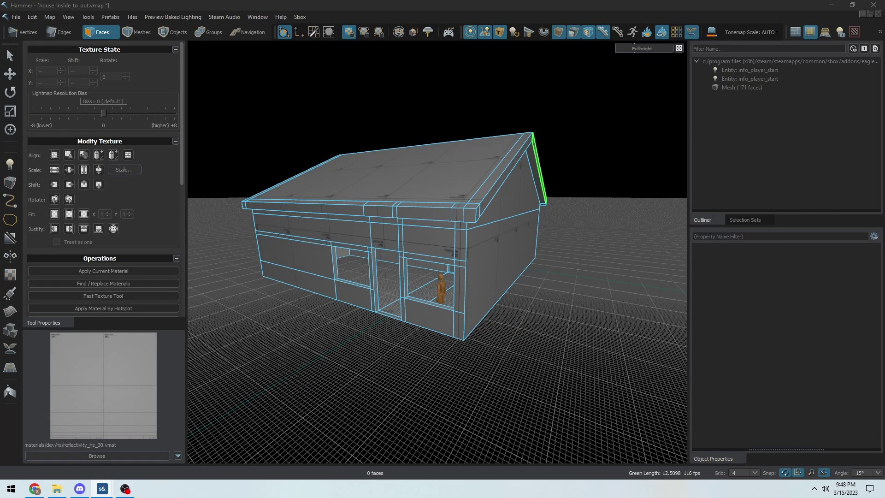
{"action": "left_click", "coordinate": [443, 219]}
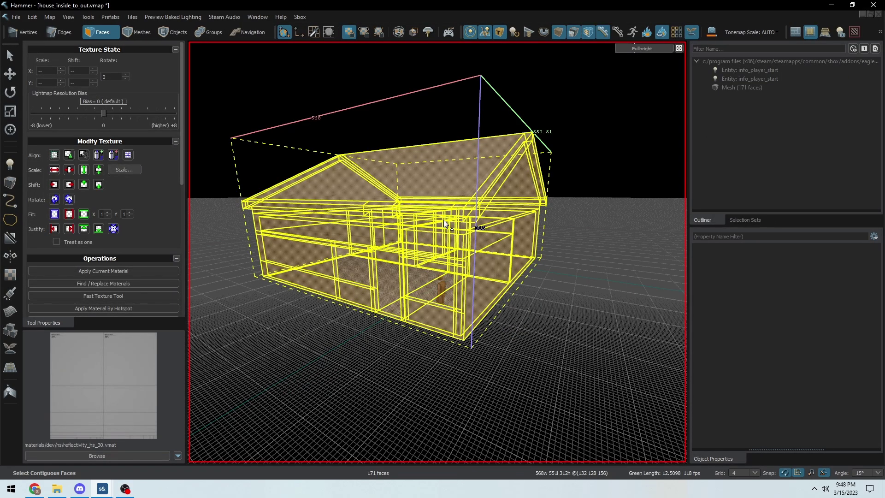
{"action": "right_click_drag", "start_coordinate": [537, 300], "coordinate": [438, 251]}
Step: Hide the 3D grid and change the selection mode from faces to objects to view the textured interior
{"action": "left_click", "coordinate": [68, 17]}
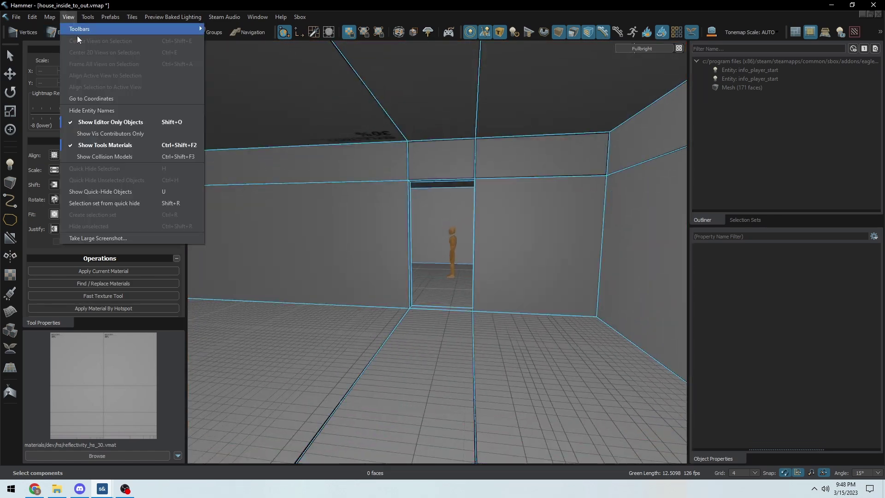
{"action": "mouse_move", "coordinate": [51, 19]}
{"action": "left_click", "coordinate": [65, 42]}
{"action": "key", "text": "3"}
{"action": "right_click_drag", "start_coordinate": [381, 221], "coordinate": [437, 251]}
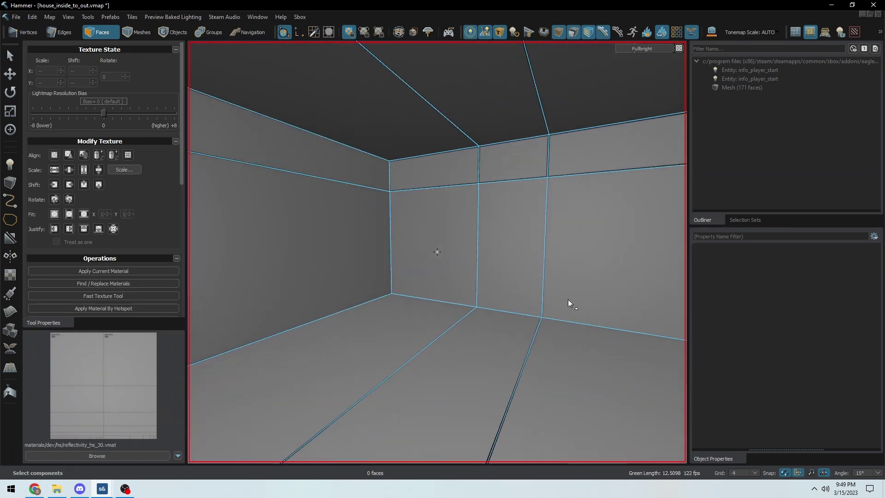
{"action": "key", "text": "5"}
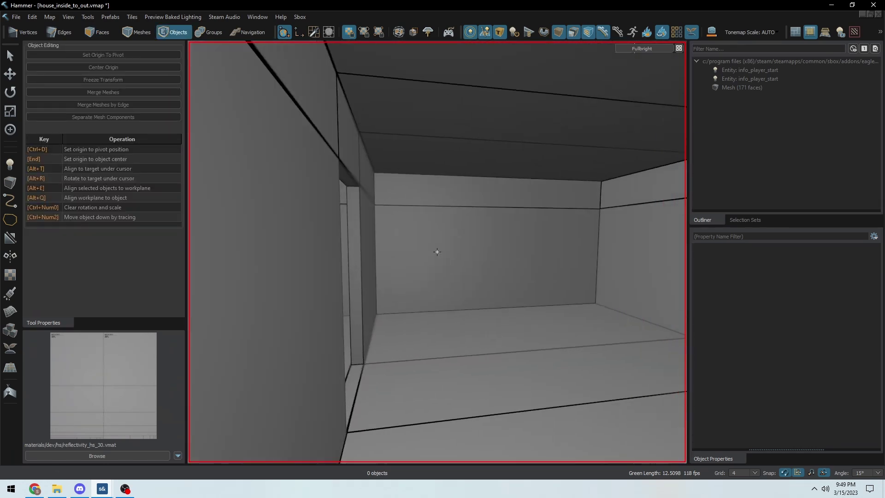